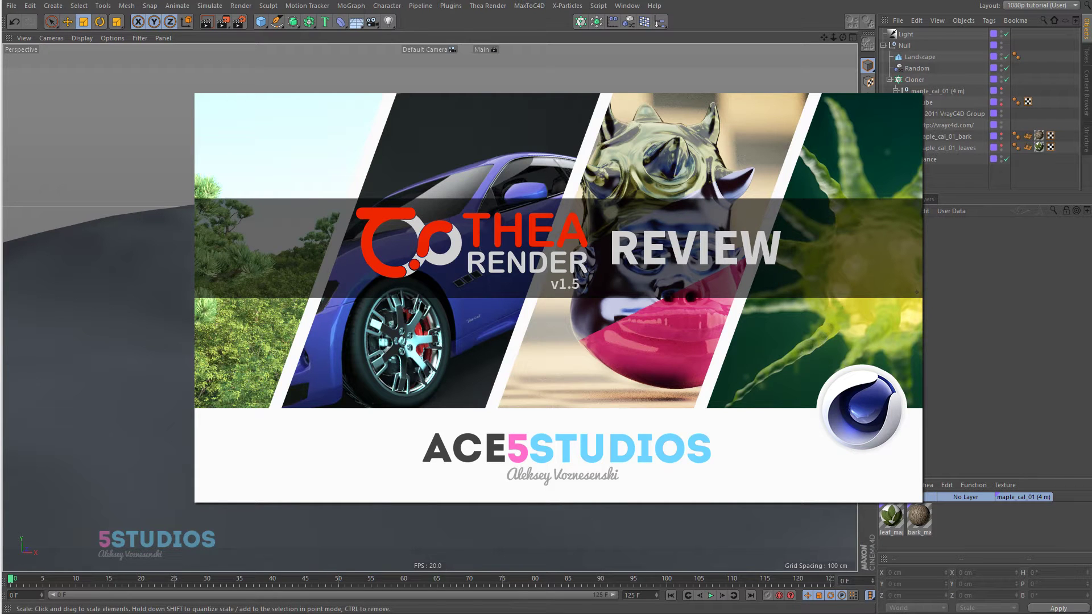
Review the maple Cloner's object settings and the Garden & Exotic plant library.
left_click(914, 79)
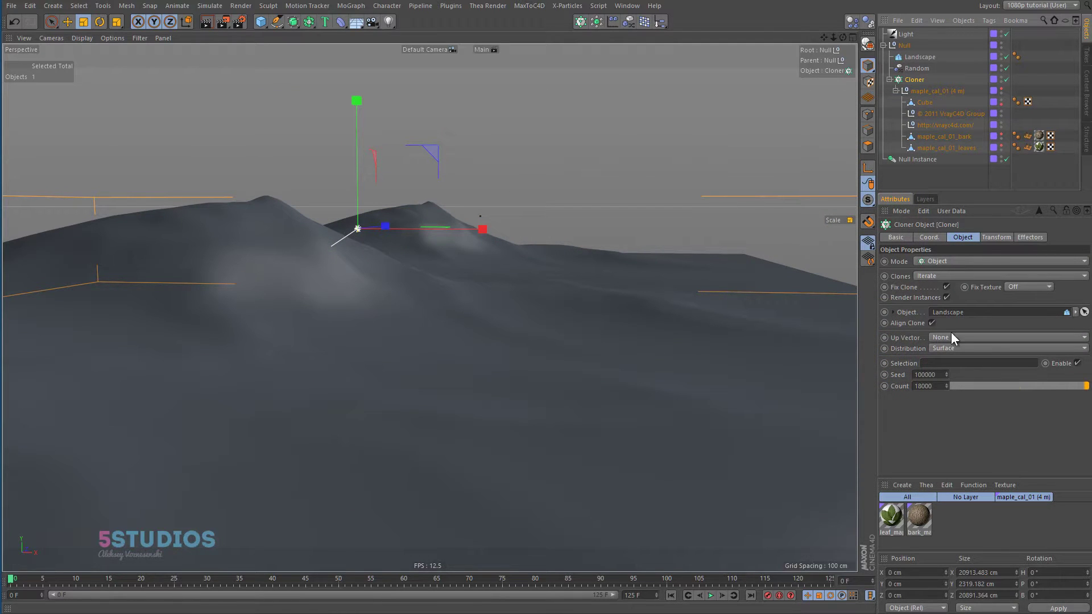
left_click(929, 89)
key("shift+F8")
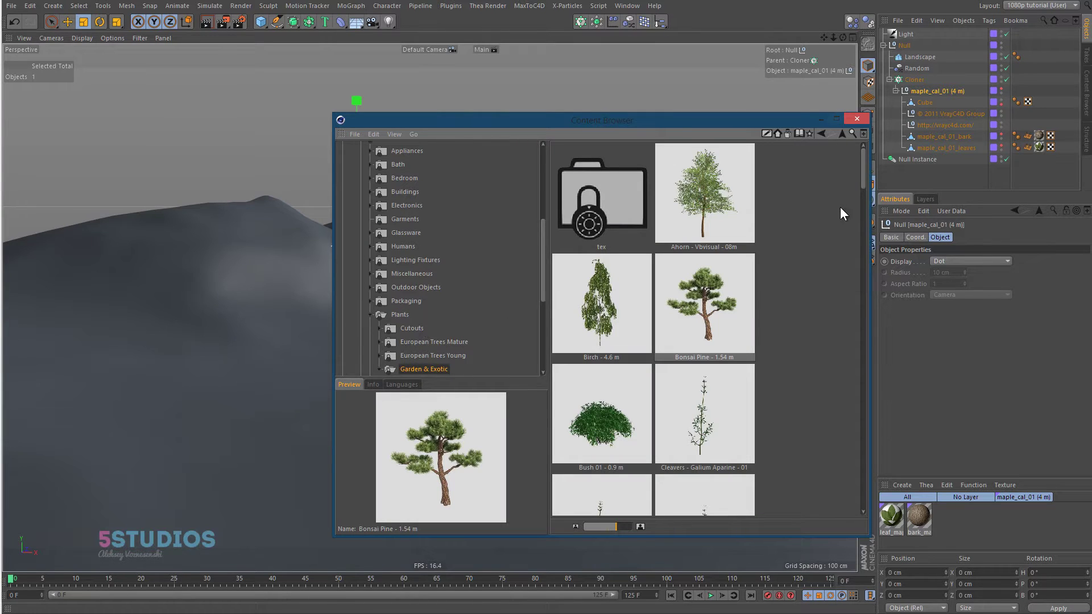
left_click(857, 119)
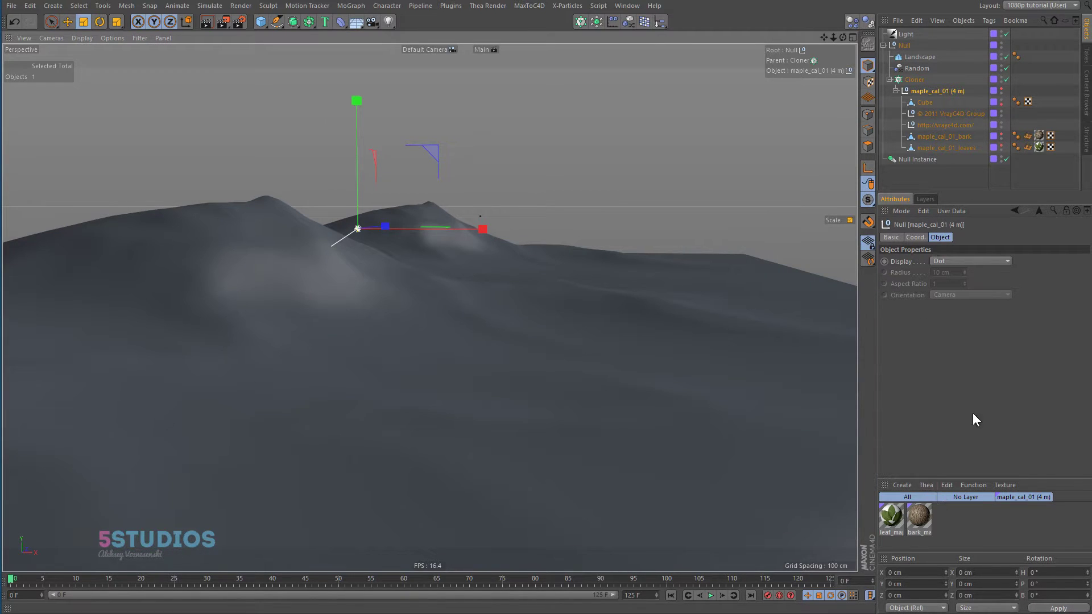
left_click(914, 80)
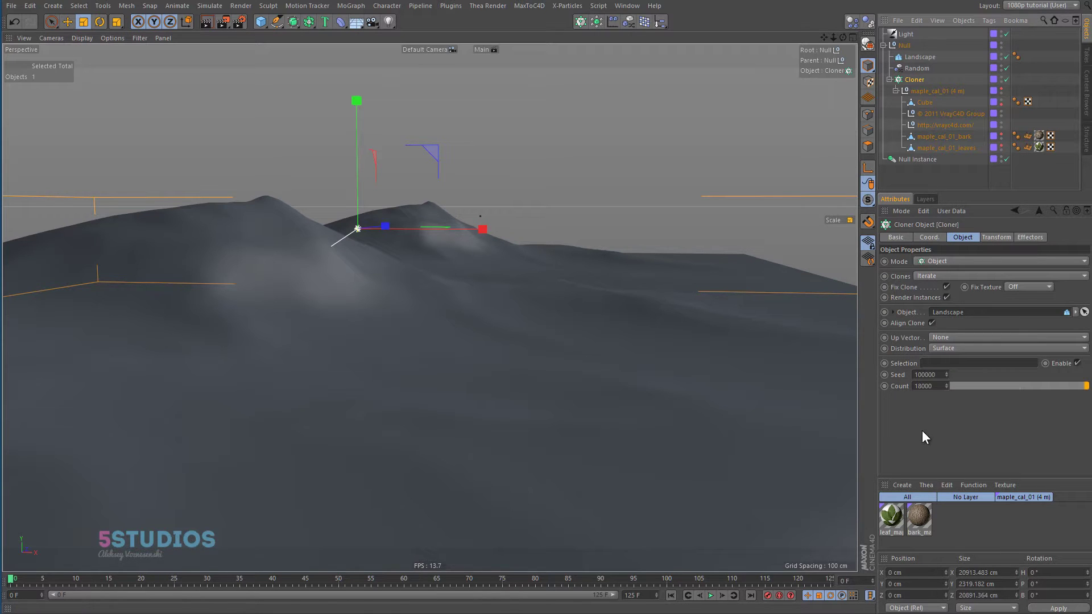
Start an interactive Thea Darkroom render of the forested landscape and lower its ISO to 500 and finally to 200.
left_click(353, 24)
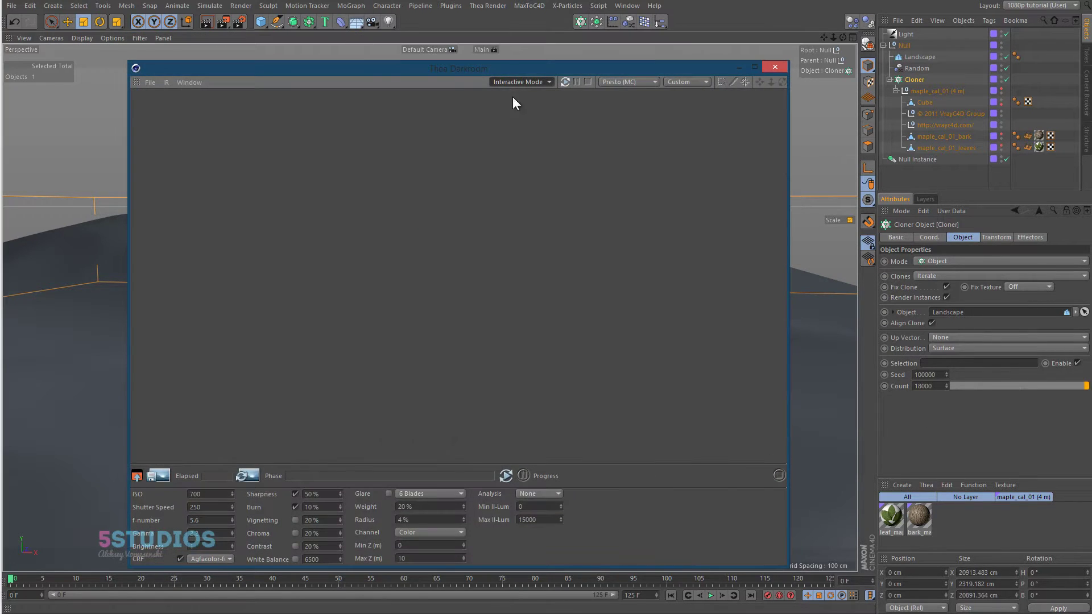
left_click(565, 81)
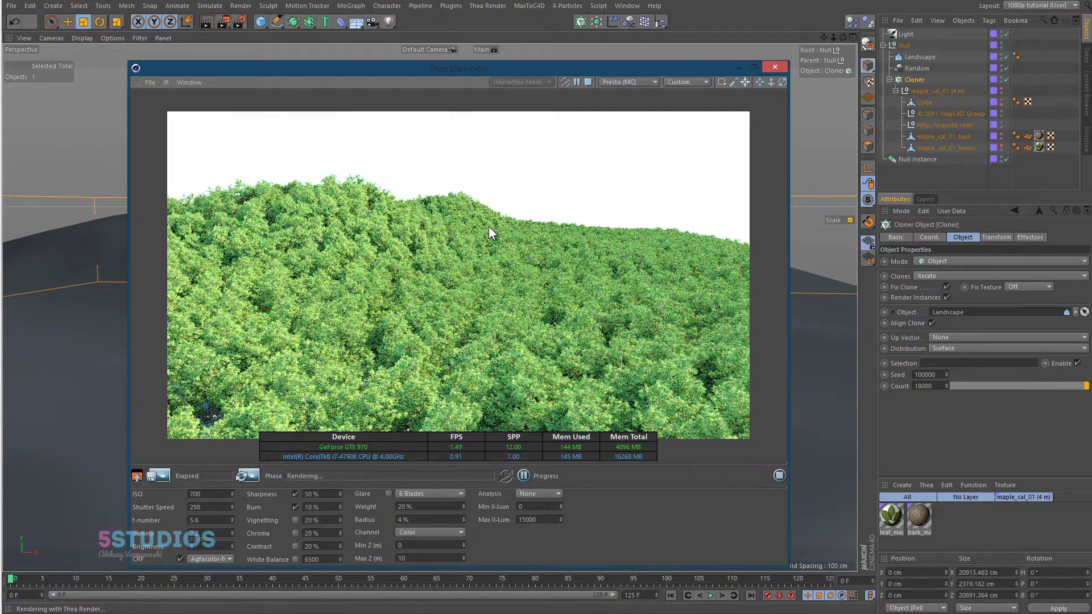
double_click(209, 494)
type("500")
key("Return")
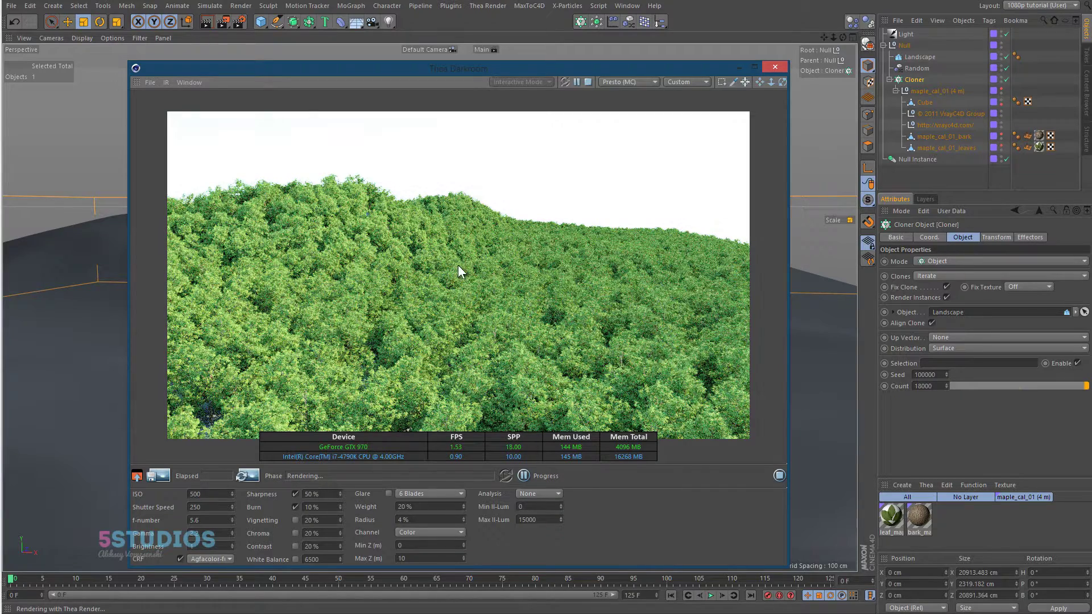
double_click(206, 494)
type("200")
key("Return")
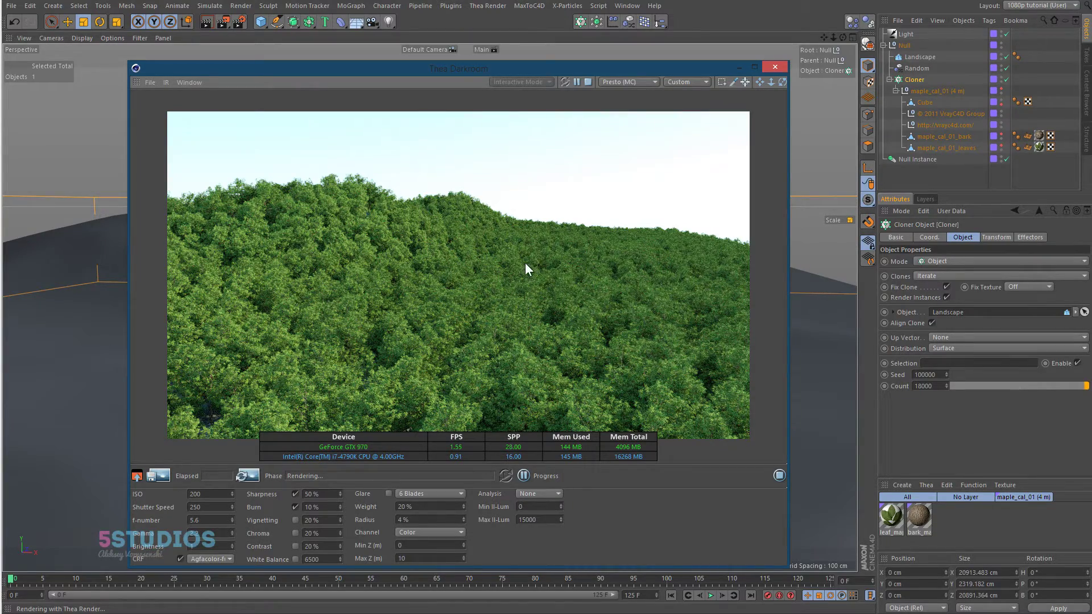
Examine the interactive forest render from the hillside, along the landscape's edge and in among the tree trunks.
left_click_drag(527, 257, 414, 262)
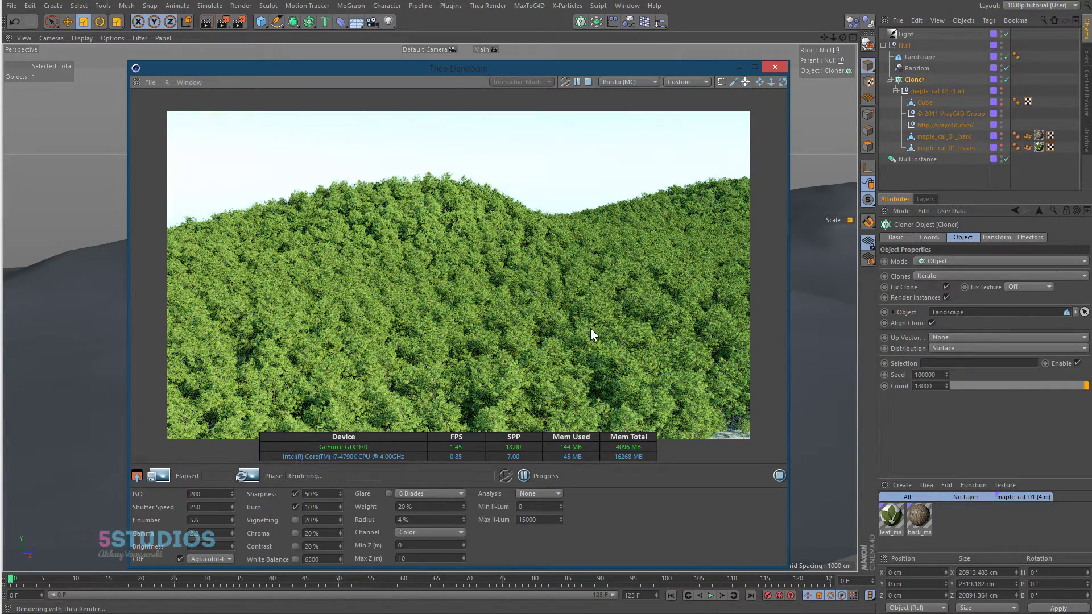
middle_click_drag(593, 327, 437, 231)
left_click_drag(437, 238, 610, 257)
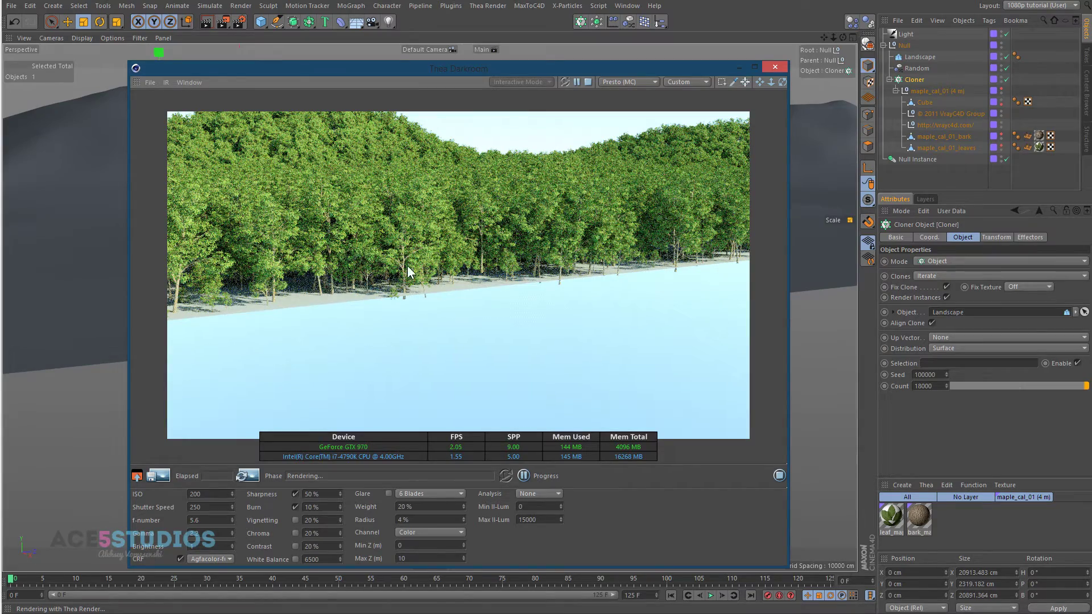
right_click_drag(330, 267, 535, 239, "alt")
left_click_drag(535, 239, 804, 248, "alt")
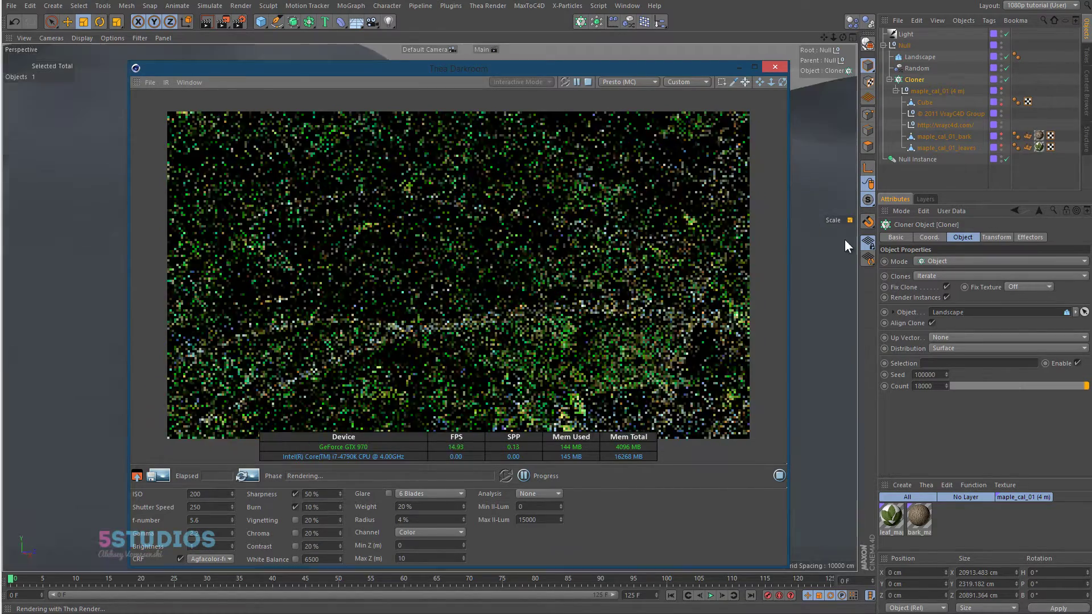
left_click_drag(456, 283, 446, 265, "alt")
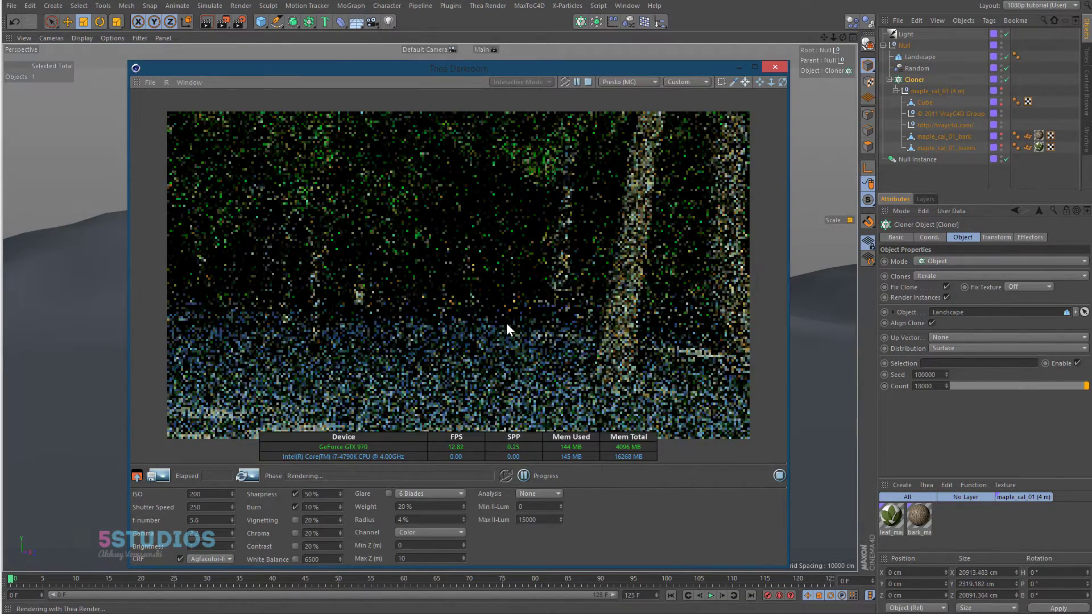
left_click_drag(552, 249, 487, 252)
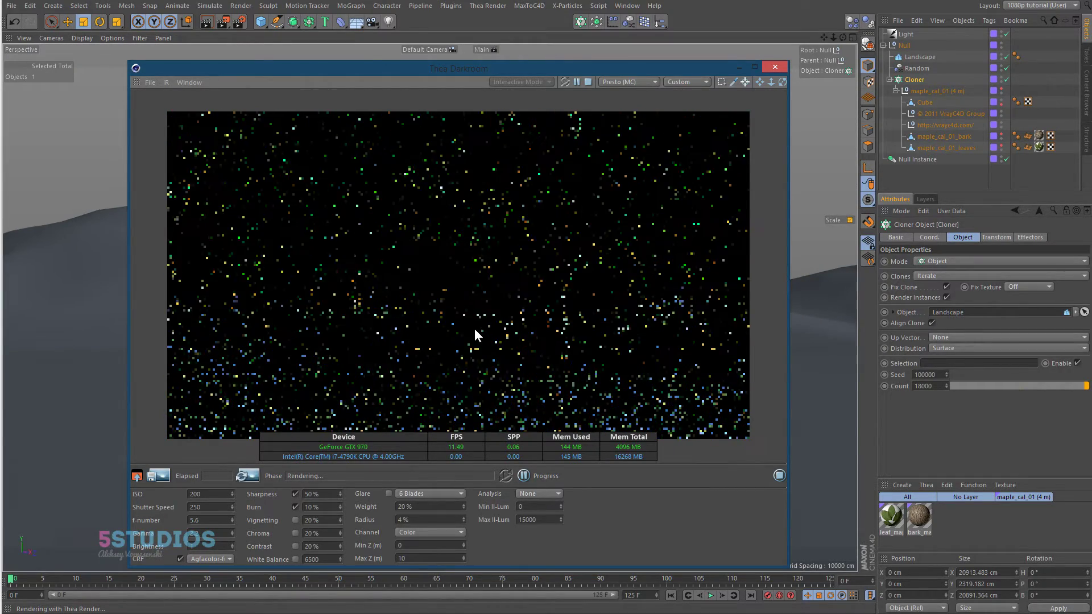
Raise the render's ISO to 1700 for the shaded view under the tree canopy.
double_click(209, 494)
type("100")
scroll(210, 494, "up", 4)
scroll(209, 495, "up", 3)
key("Return")
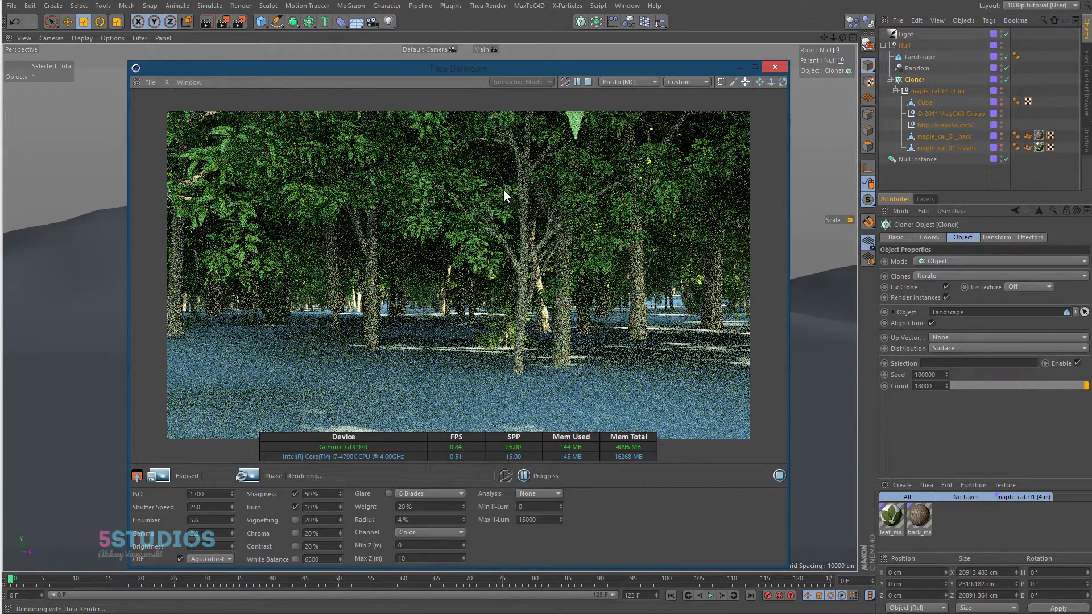
Set the render's ISO to 200 for the bright view up among the treetops.
middle_click_drag(503, 189, 537, 411)
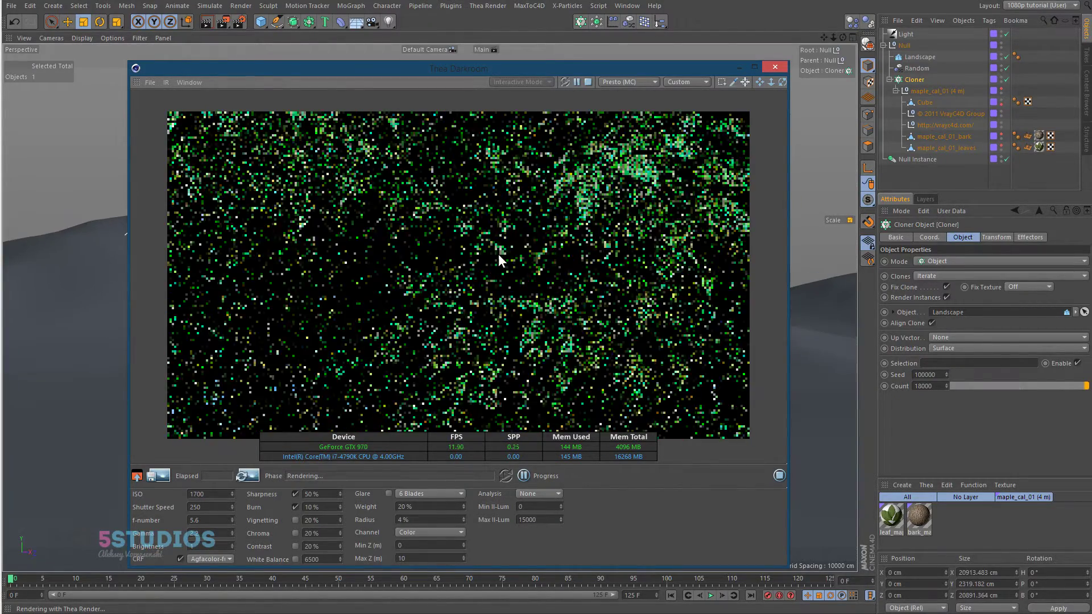
middle_click_drag(498, 254, 552, 570, "alt")
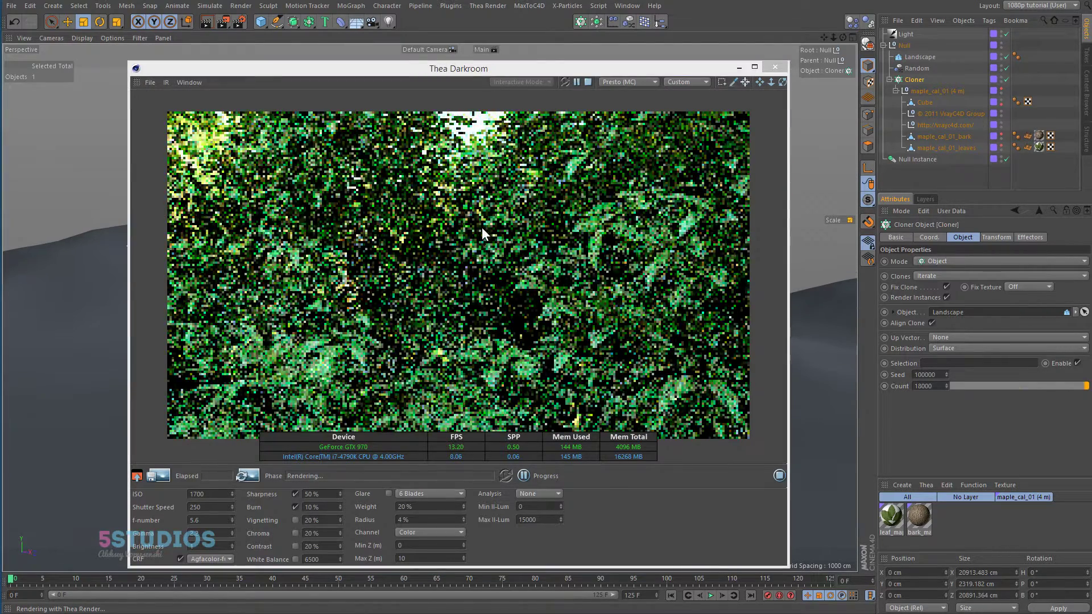
middle_click_drag(482, 227, 502, 410, "alt")
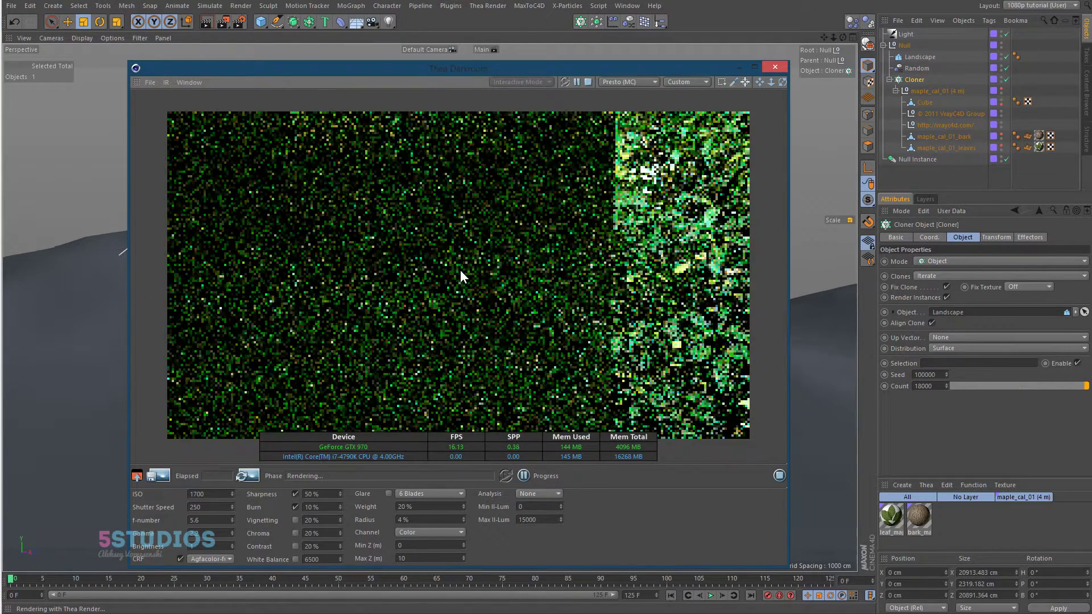
middle_click_drag(461, 270, 503, 371, "alt")
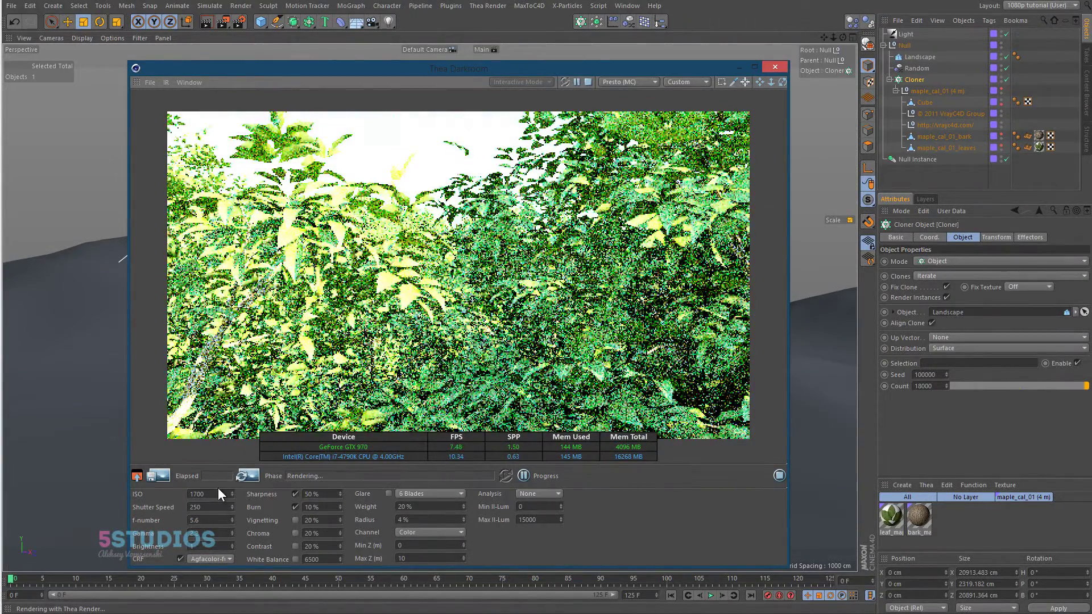
double_click(216, 494)
type("200")
key("Return")
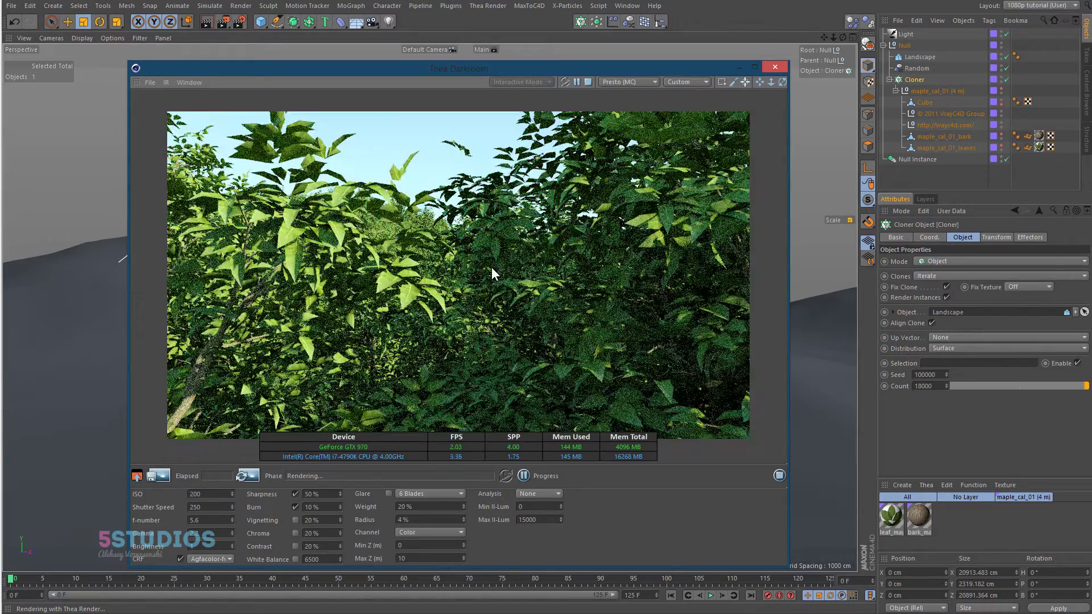
left_click_drag(481, 245, 408, 328)
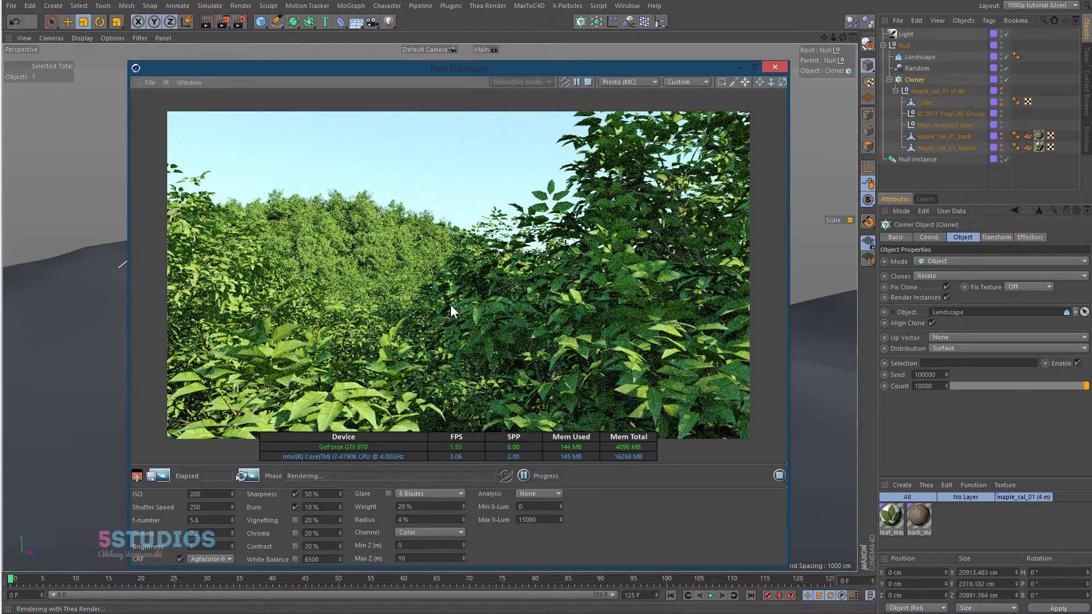
left_click_drag(318, 238, 359, 291)
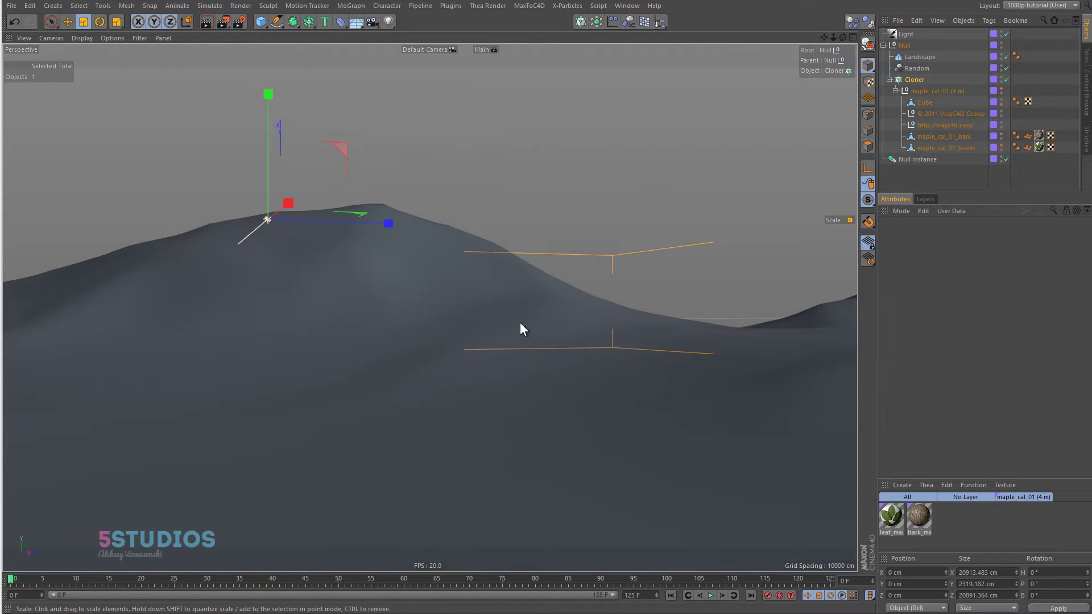
Add the Bonsai Pine - 1.54 m model from the Garden & Exotic plants to the scene.
middle_click_drag(462, 329, 398, 311, "alt")
left_click_drag(469, 335, 561, 324, "alt")
right_click_drag(627, 293, 423, 349, "alt")
left_click_drag(425, 355, 605, 341, "alt")
key("shift+F8")
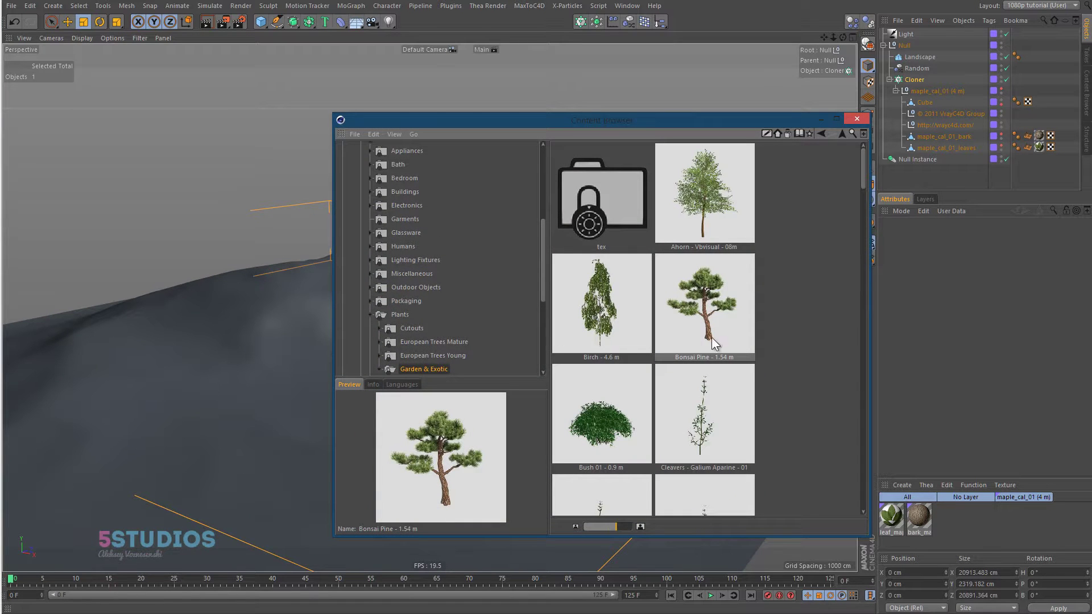
double_click(711, 337)
left_click(857, 119)
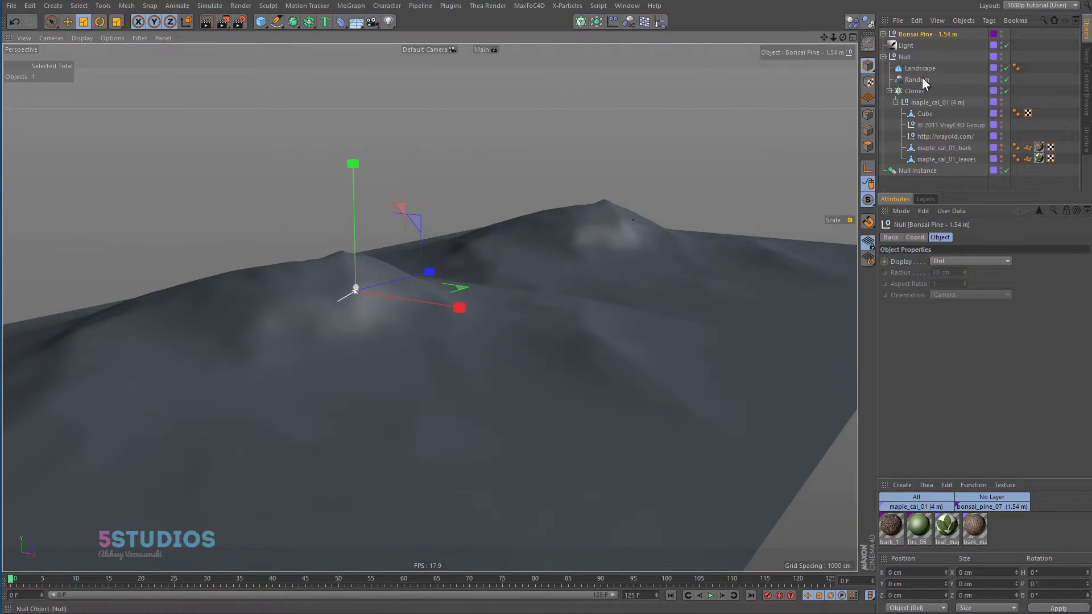
Duplicate the maple Cloner and delete the maple tree from the copy.
left_click(913, 91)
left_click_drag(918, 91, 917, 85, "ctrl")
left_click(938, 102)
key("Delete")
Set the copied Cloner's count to 50 and make the Bonsai Pine its child.
left_click(917, 91)
double_click(938, 387)
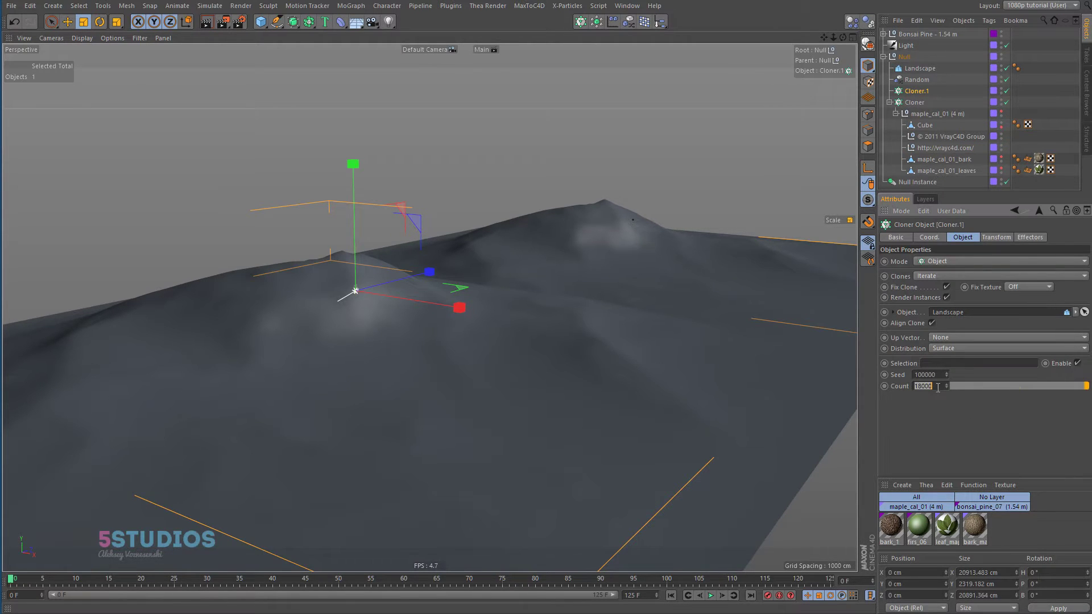
type("50")
key("Return")
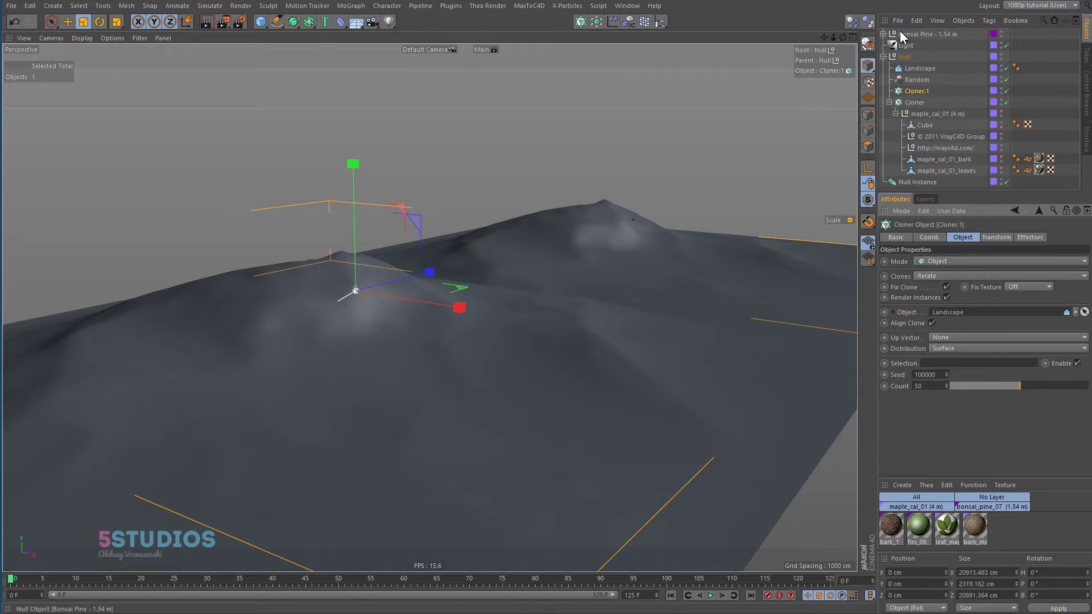
left_click_drag(908, 34, 909, 91)
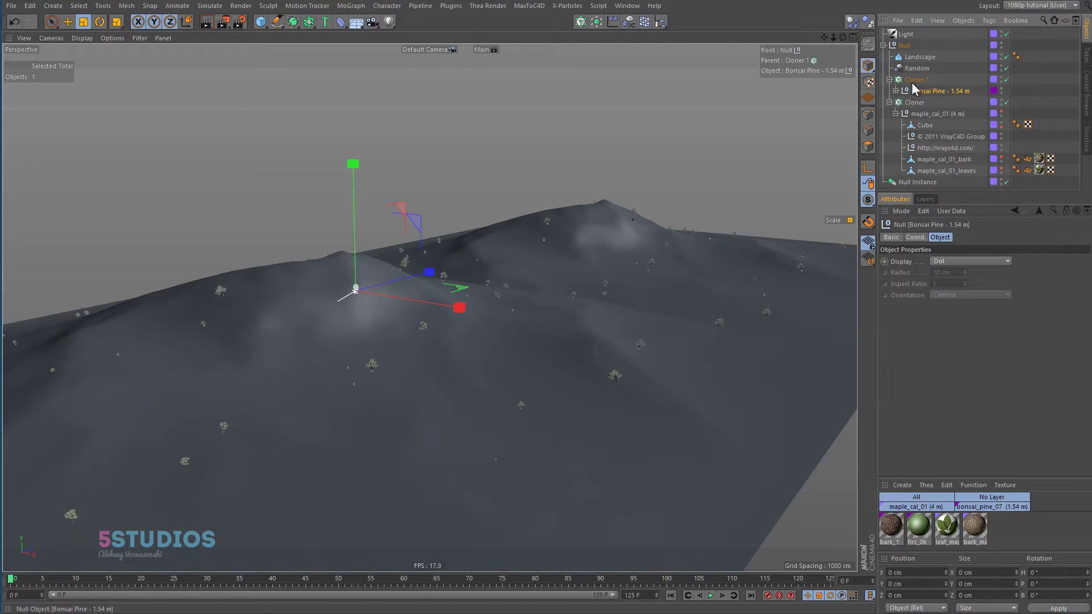
Scale the Bonsai Pine up uniformly so its clones stand as large trees across the landscape.
left_click(925, 92)
key("t")
mouse_move(229, 354)
left_mouse_down()
mouse_move(764, 235)
mouse_move(643, 111)
left_mouse_up()
left_click_drag(269, 340, 546, 245)
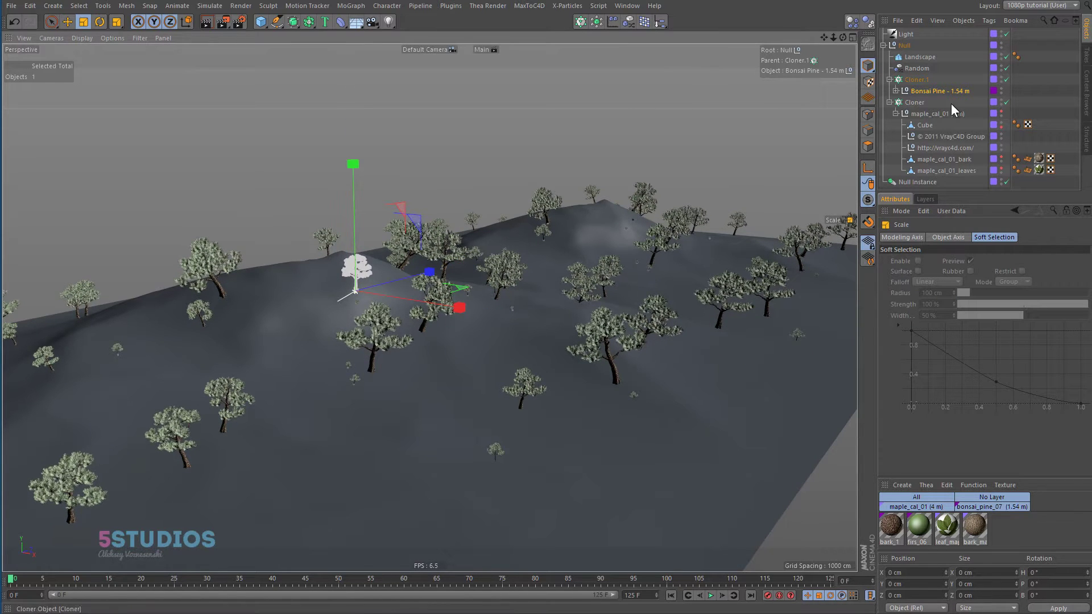
Set the pine Cloner's count to 20.
left_click(916, 80)
double_click(920, 386)
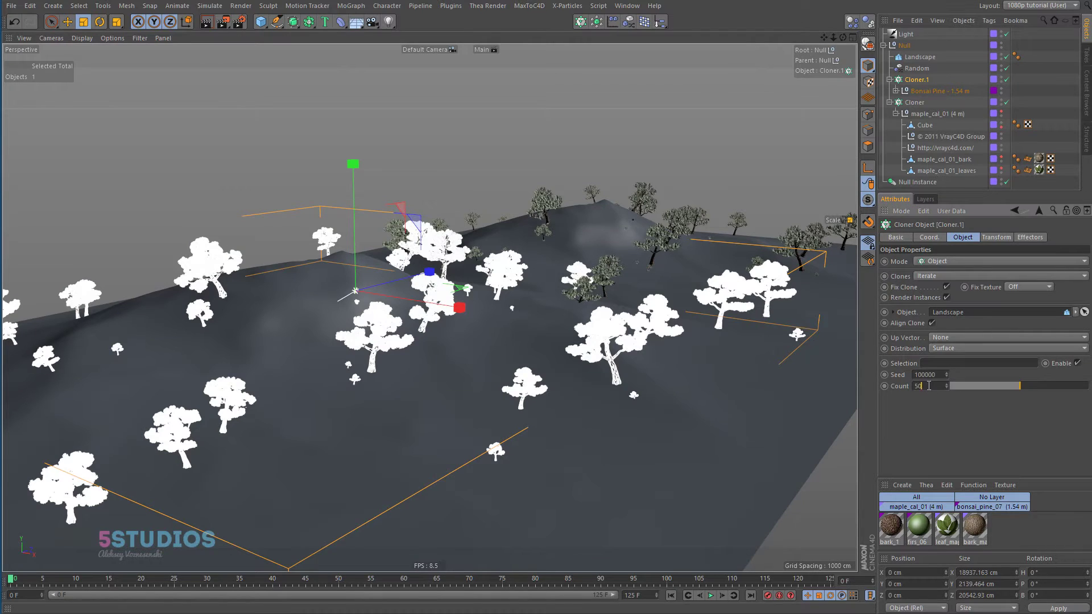
type("20")
key("Return")
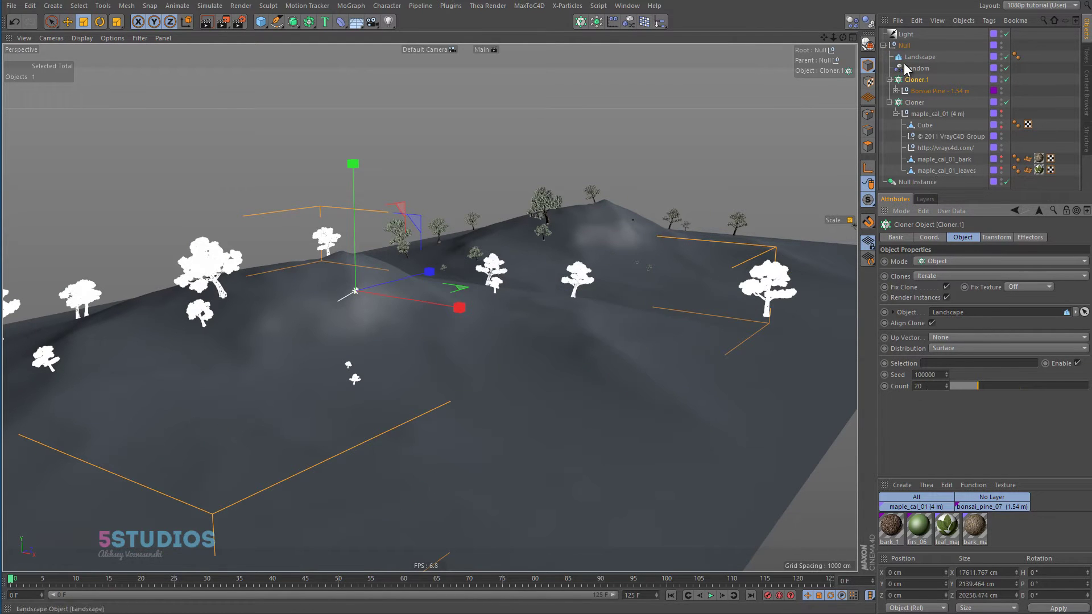
Reduce the Random effector's strength on the pine Cloner to nearly zero and enlarge the Bonsai Pine further.
left_click(1026, 237)
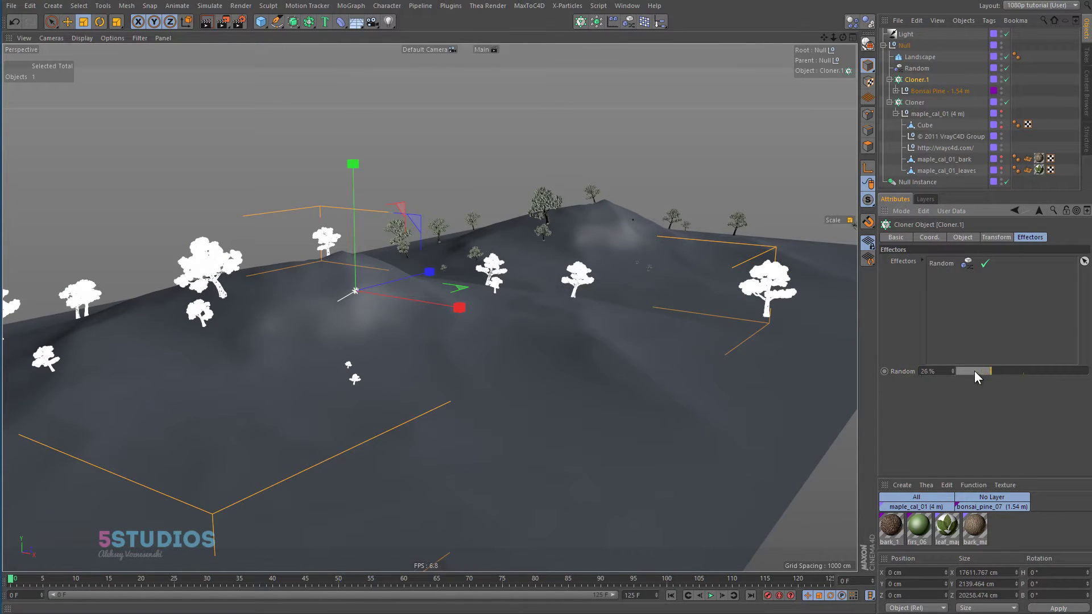
left_click_drag(978, 370, 969, 371)
left_click(920, 91)
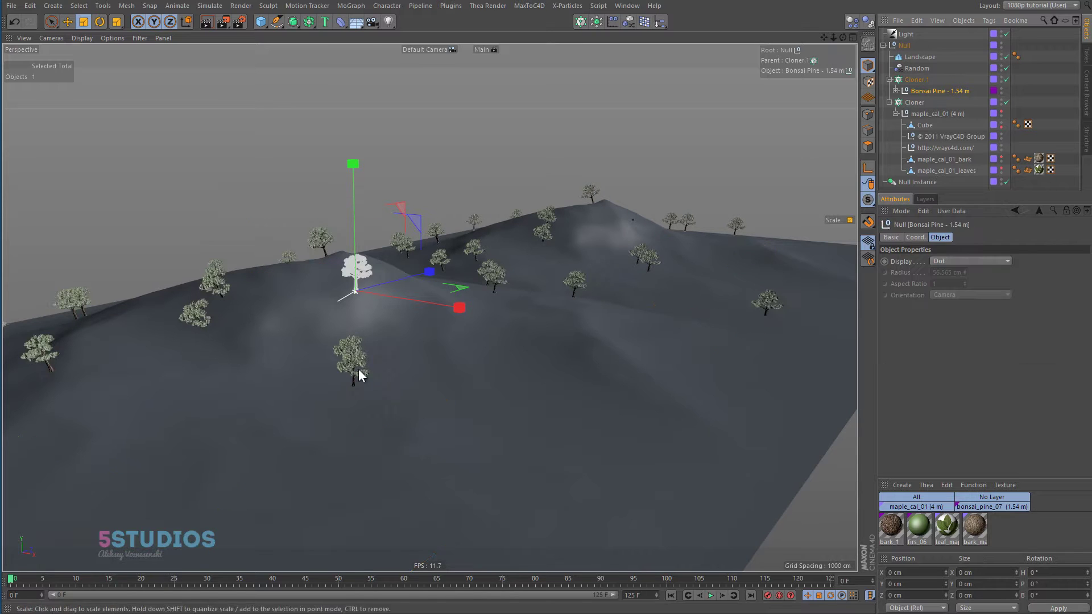
left_click_drag(361, 348, 733, 227)
Set the pine Cloner's count to 10, change its seed to redistribute the trees, and clear the selection.
left_click(917, 80)
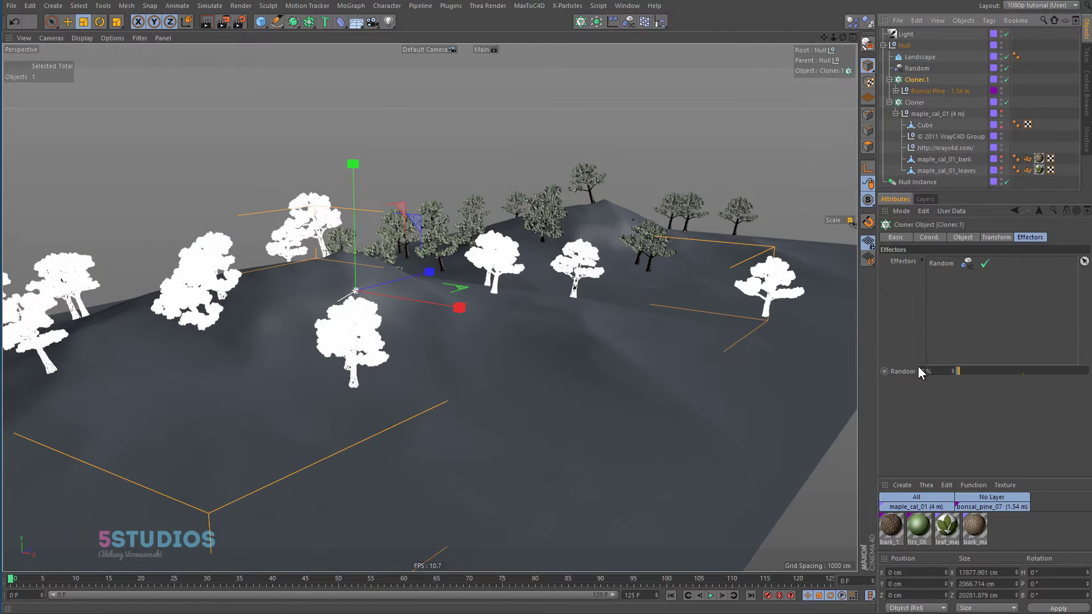
left_click(963, 237)
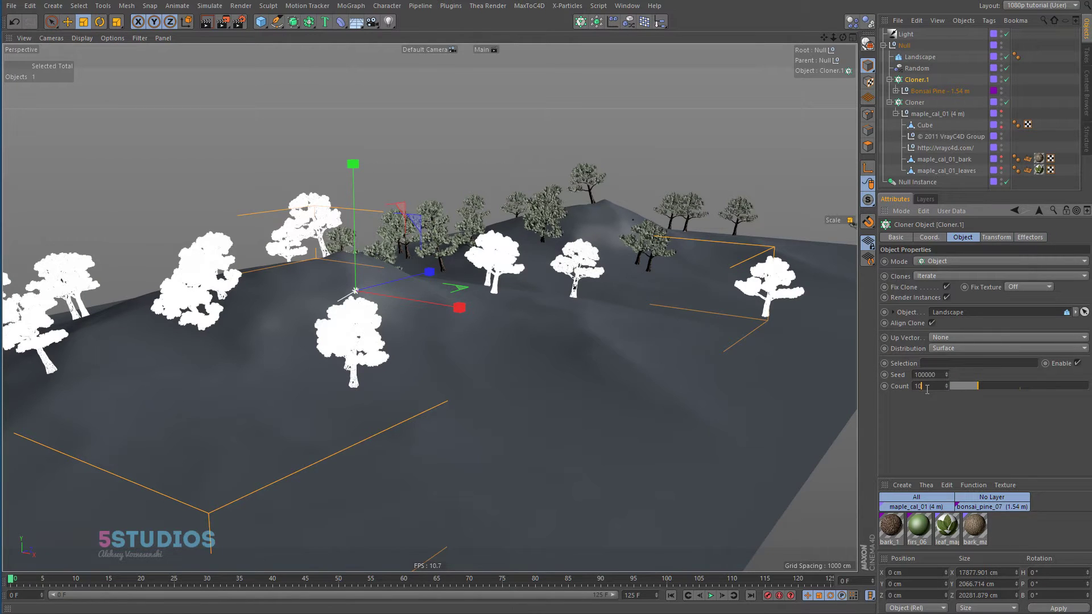
key("Return")
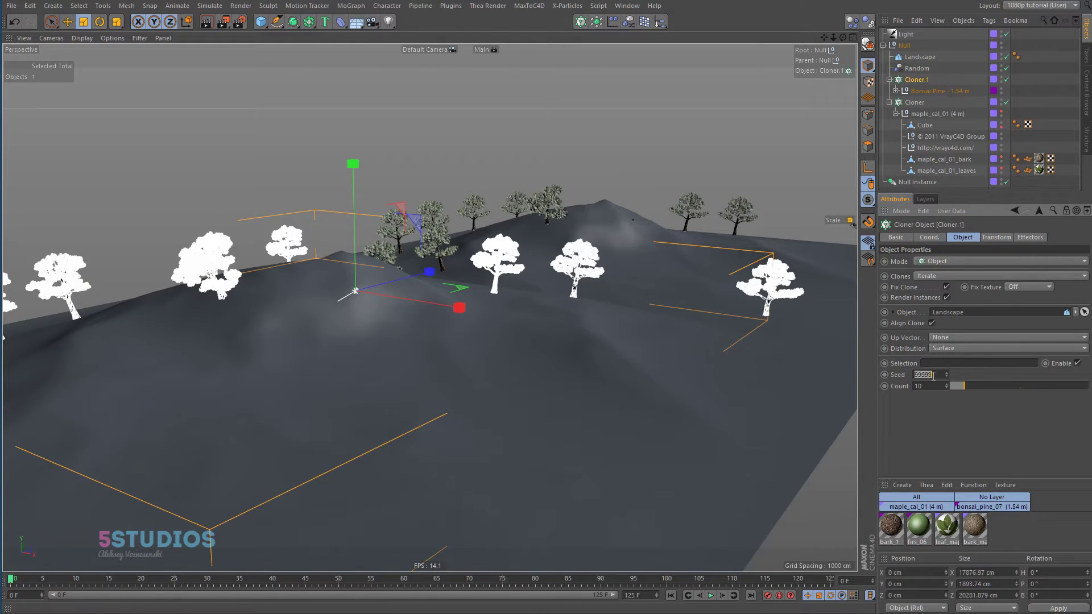
scroll(933, 376, "down", 1)
left_click(964, 78)
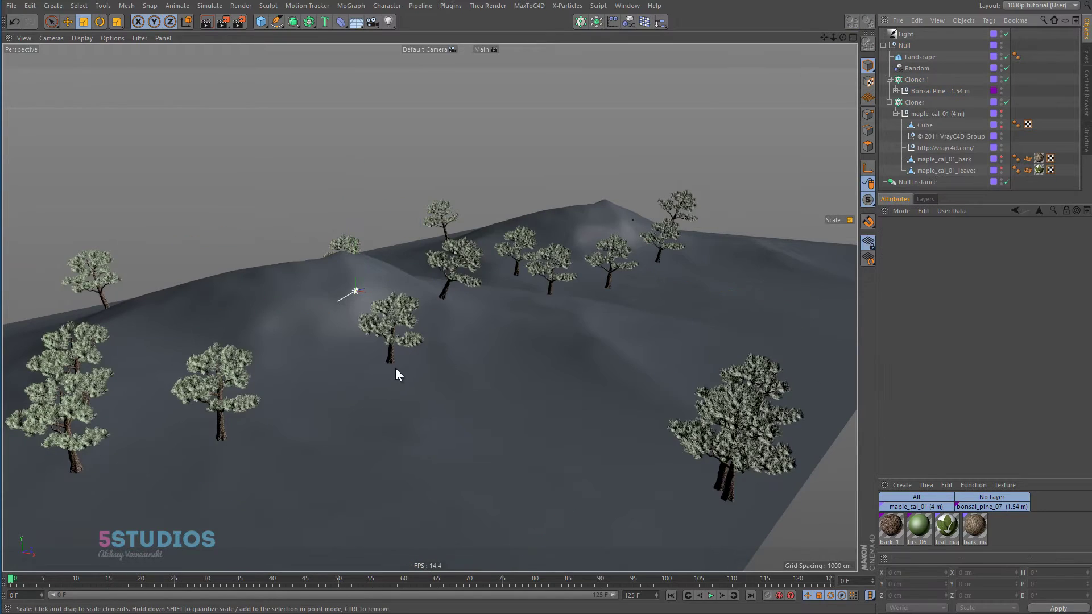
Scale the Bonsai Pine up a little more so its clones stand larger on the landscape, and clear the selection.
left_click_drag(396, 373, 404, 349, "alt")
left_click(918, 93)
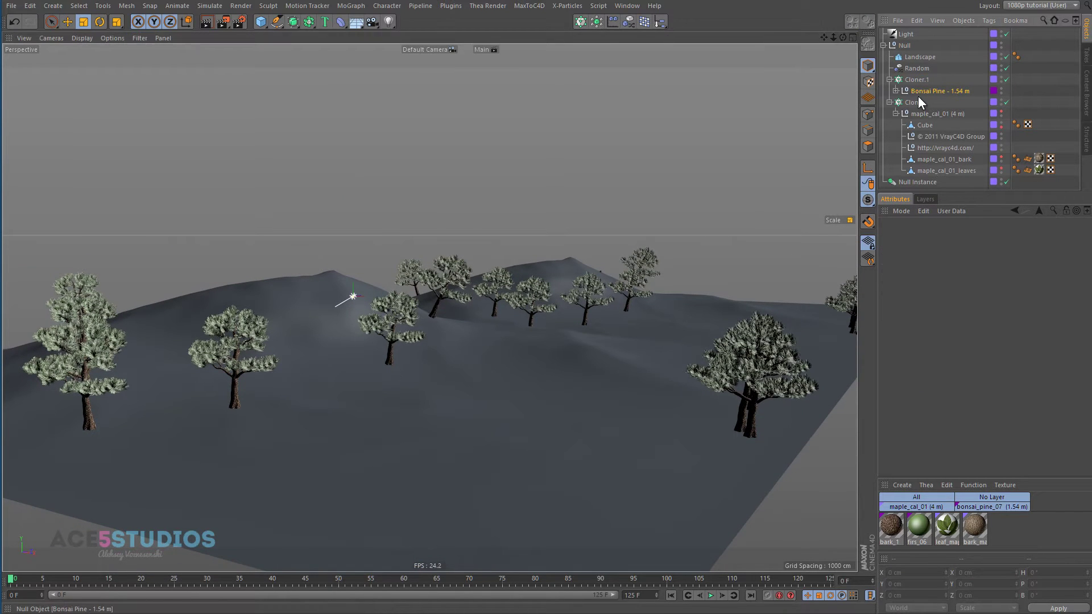
mouse_move(381, 385)
left_mouse_down()
mouse_move(431, 367)
mouse_move(412, 374)
left_mouse_up()
left_click(961, 80)
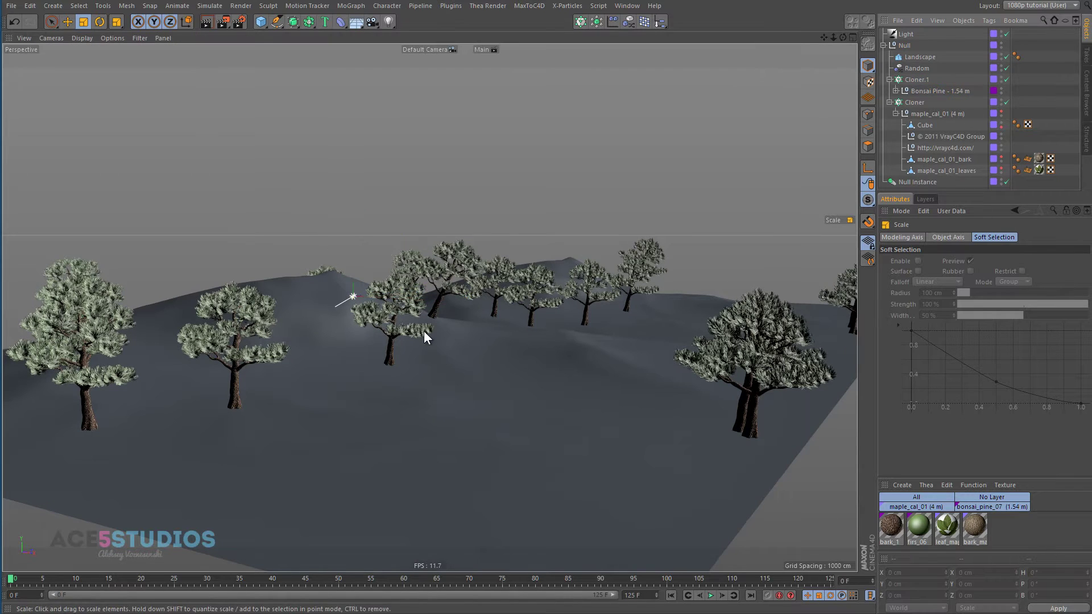
Raise the Random effector's strength on the pine Cloner to 41 %.
left_click(933, 80)
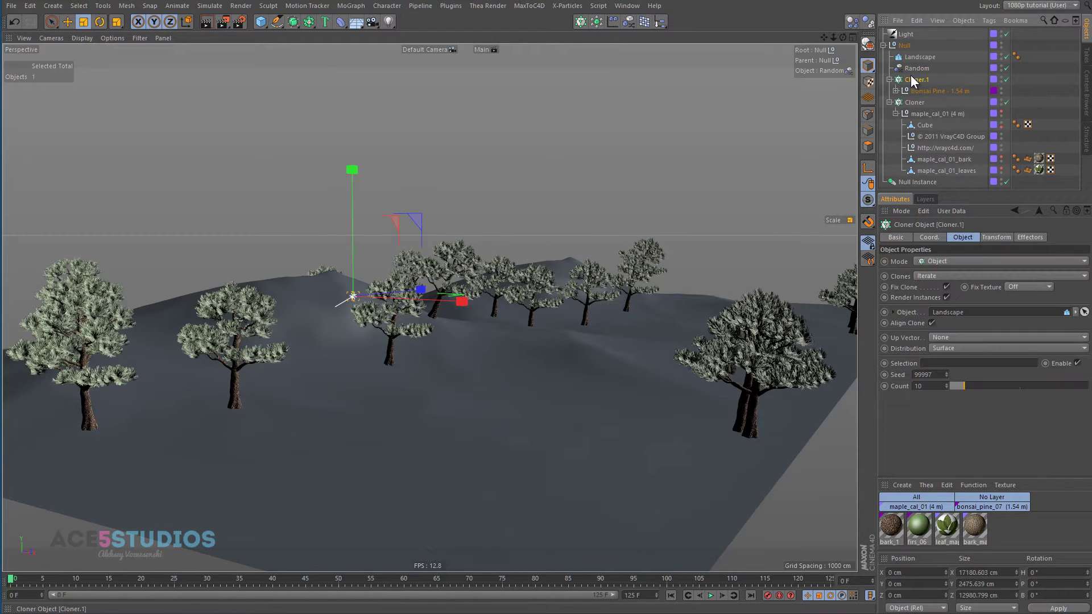
left_click(1029, 237)
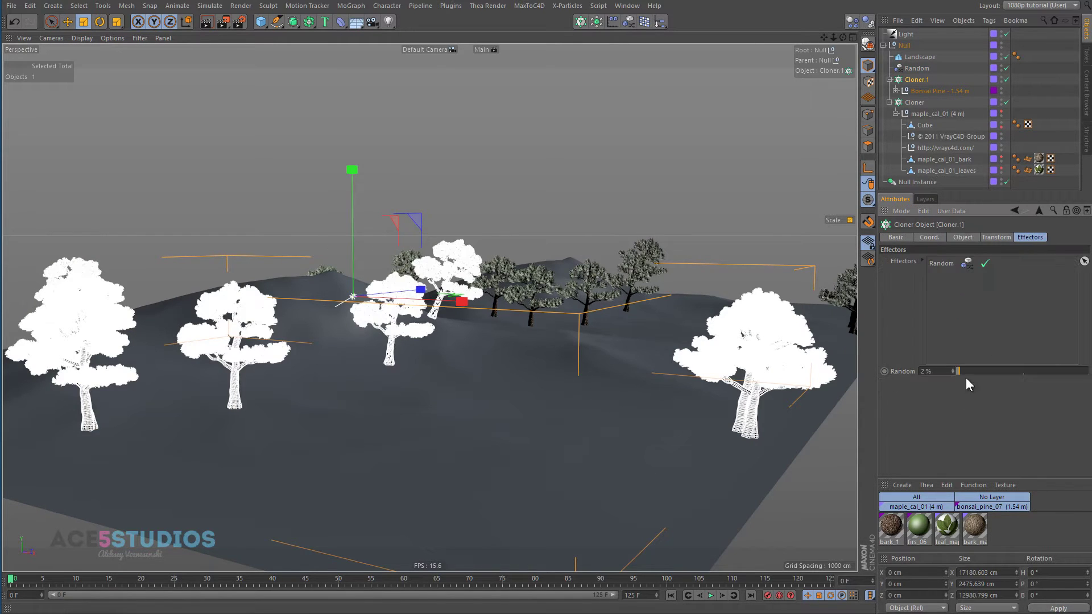
left_click_drag(968, 372, 1011, 373)
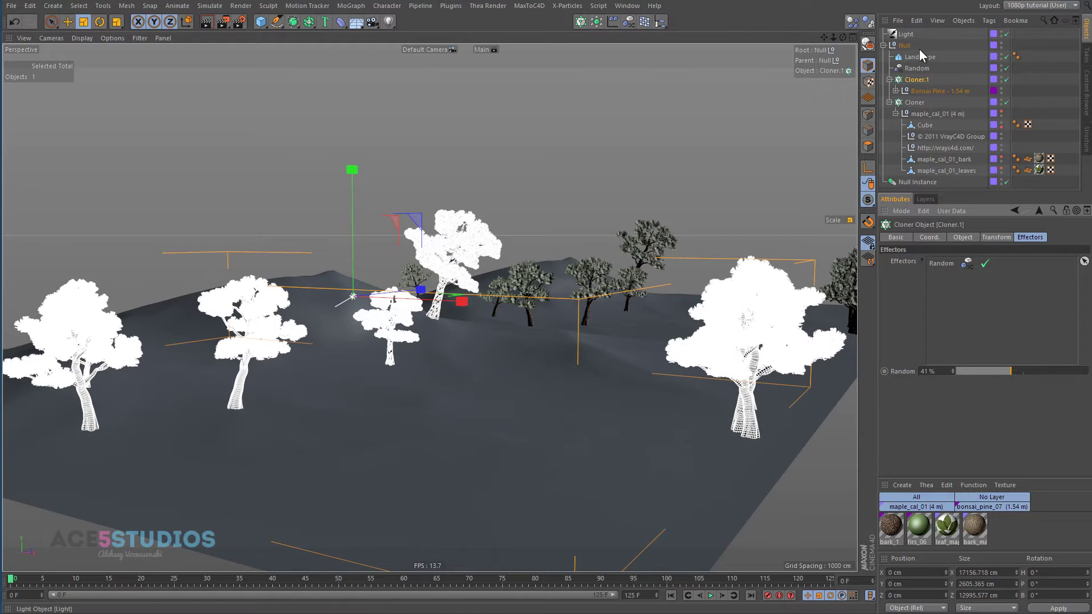
Set the pine Cloner's seed to 99995 to redistribute the trees over the landscape.
left_click(969, 237)
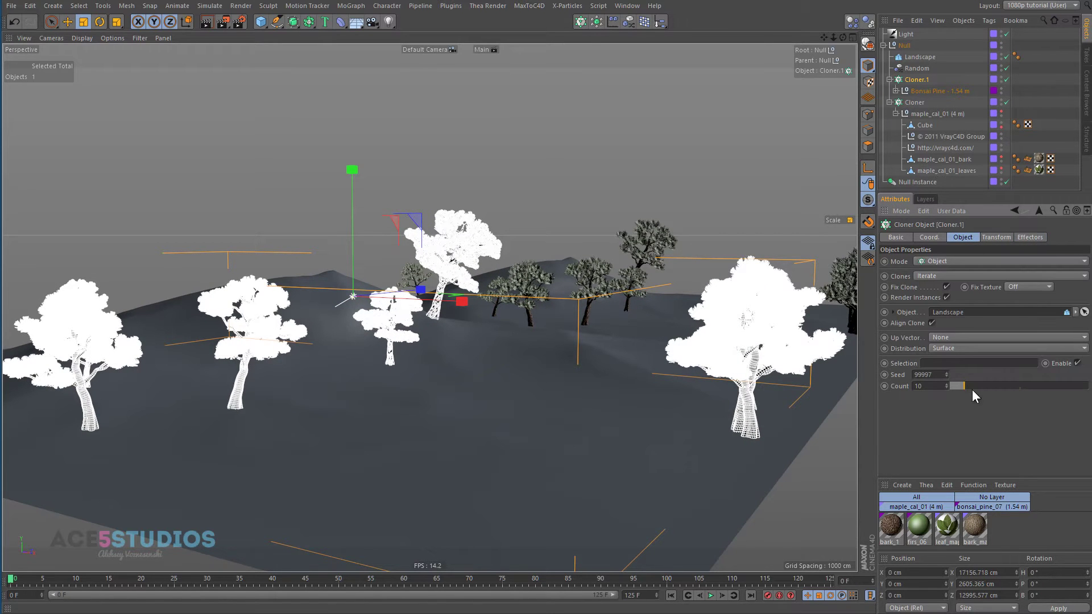
scroll(934, 374, "down", 2)
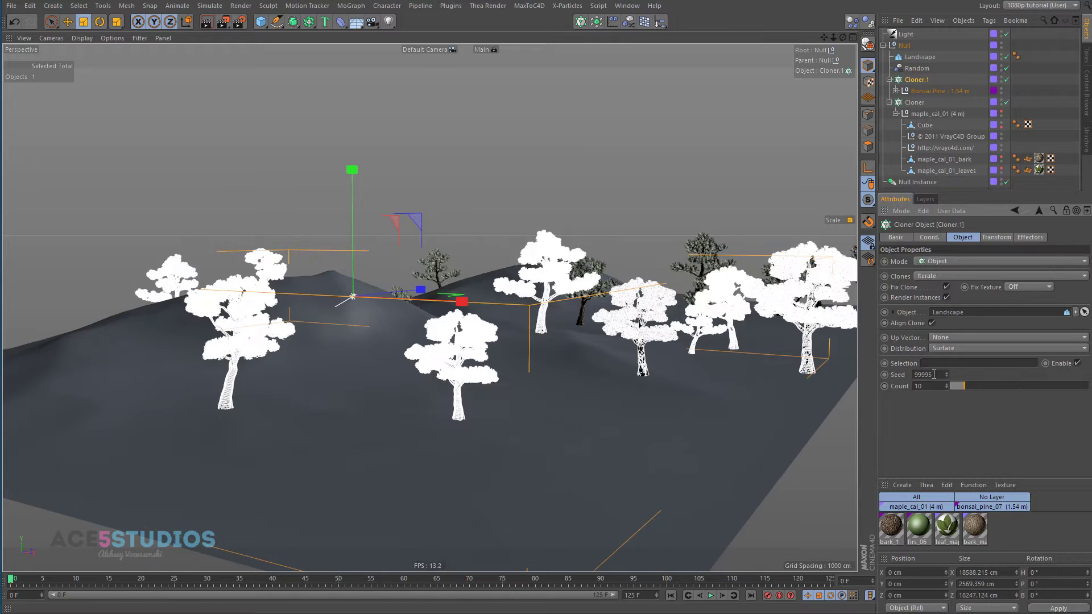
scroll(934, 374, "down", 1)
scroll(934, 374, "down", 1)
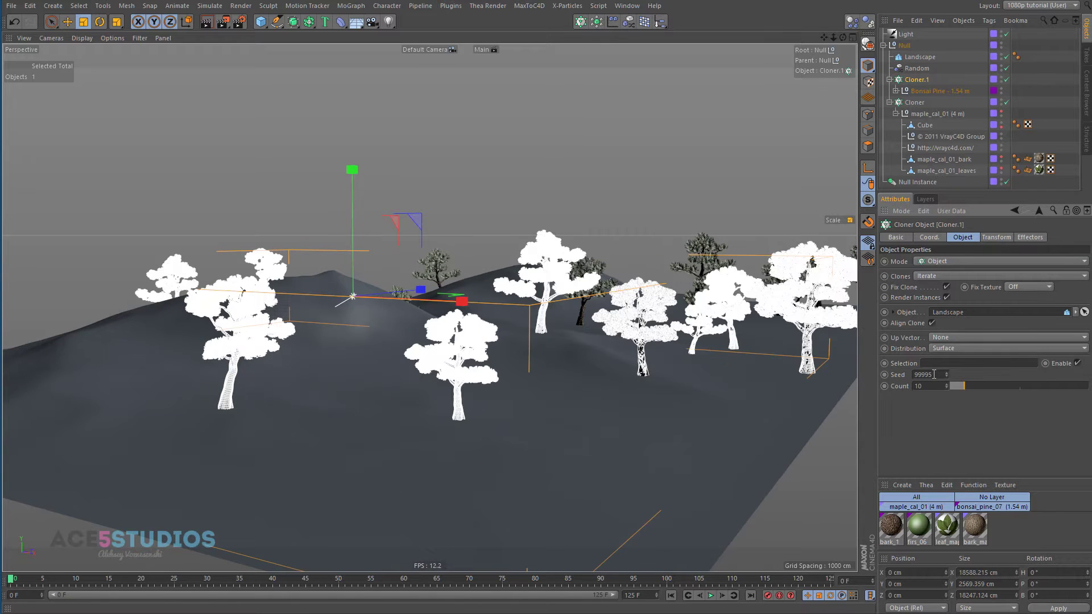
Clear the selection and start an interactive Presto (MC) render of the forest with pines in the Thea Darkroom.
left_click(923, 37)
key("t")
key("d")
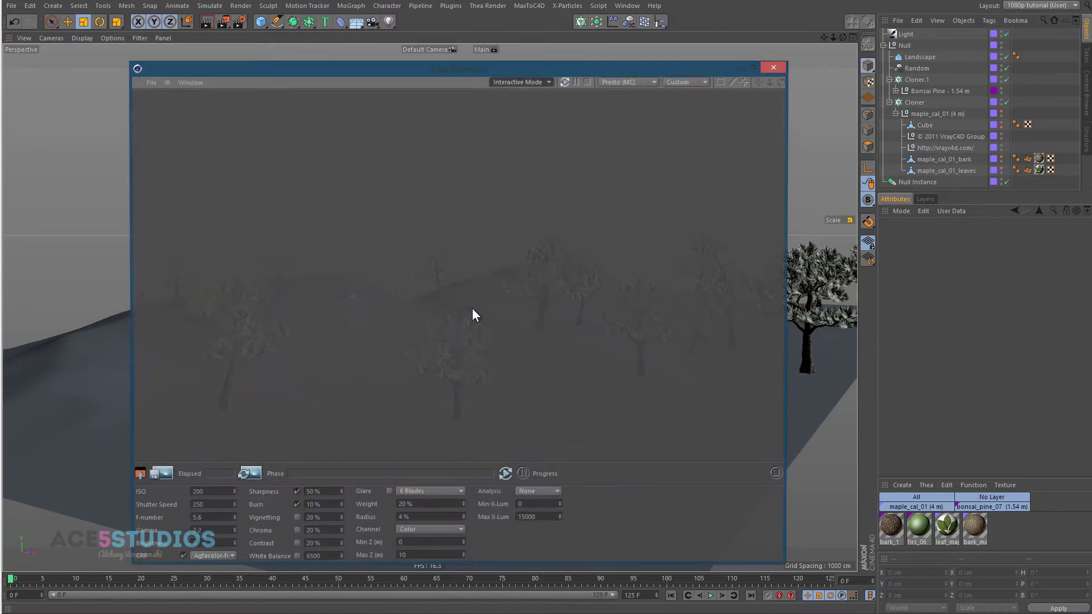
left_click(568, 83)
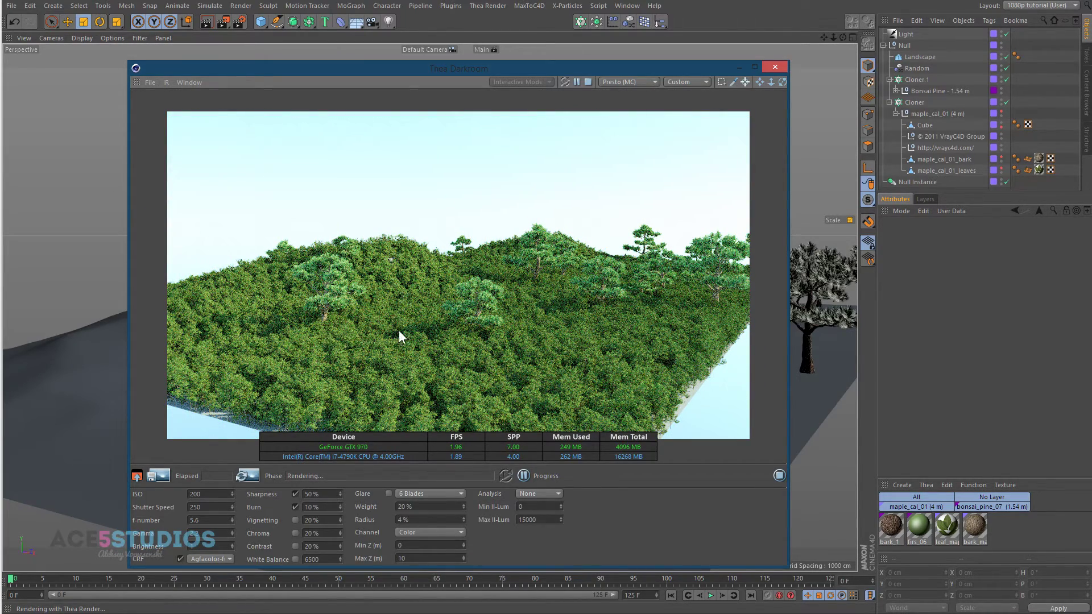
left_click_drag(500, 313, 625, 292)
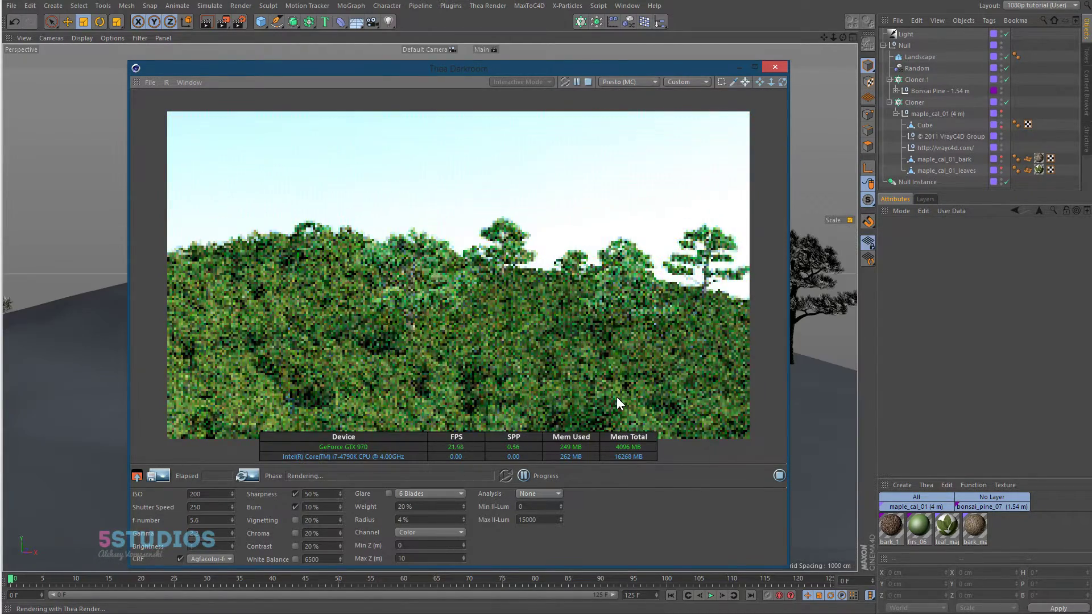
Set the render's ISO to 600 with the CRF switched off, and switch the CRF back on.
left_click(181, 559)
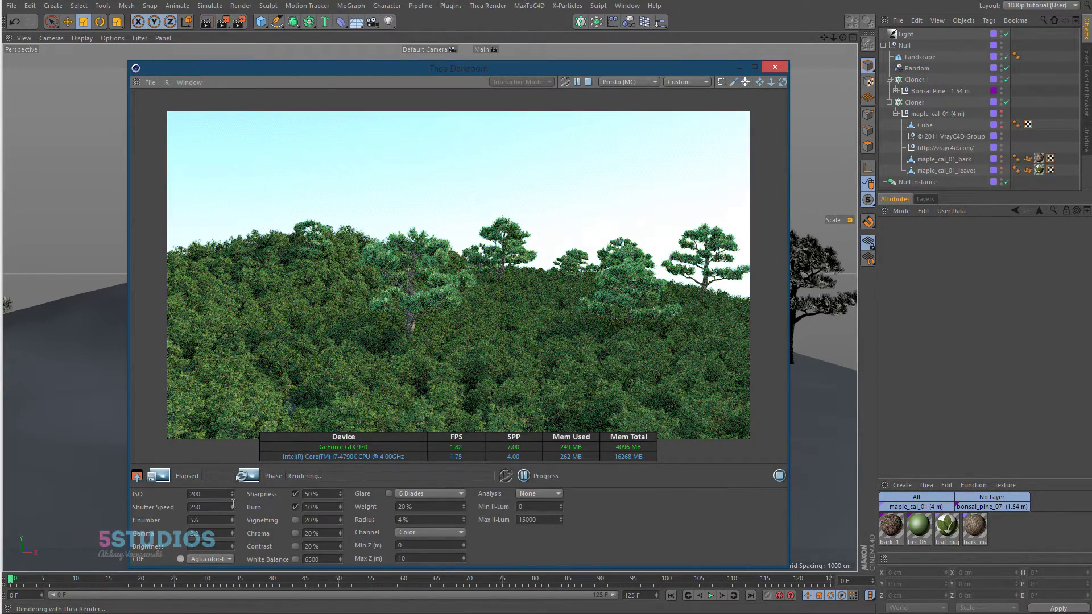
key("Return")
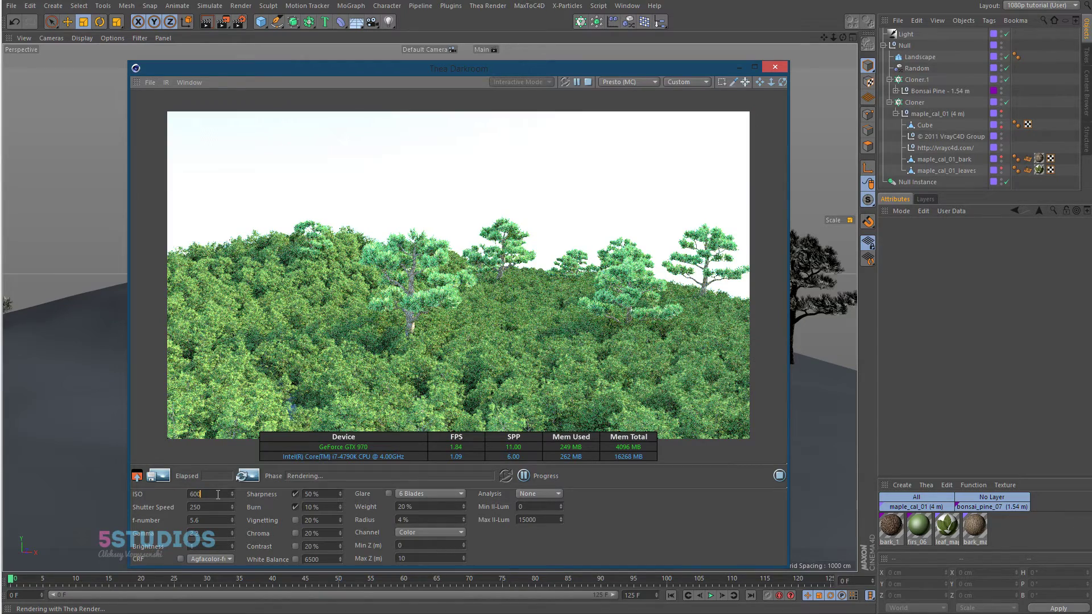
key("Return")
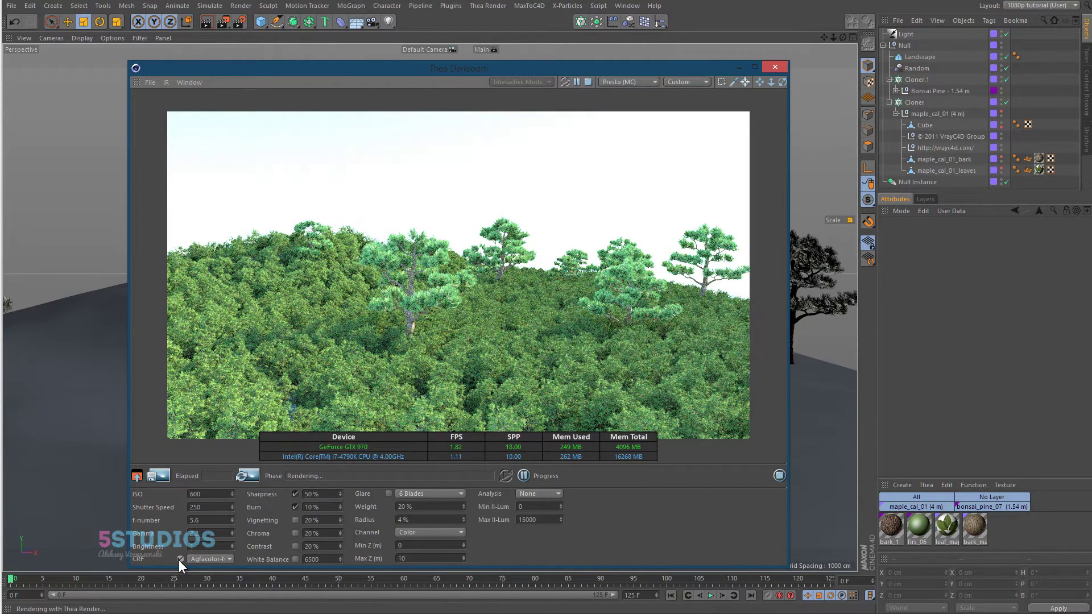
left_click(180, 559)
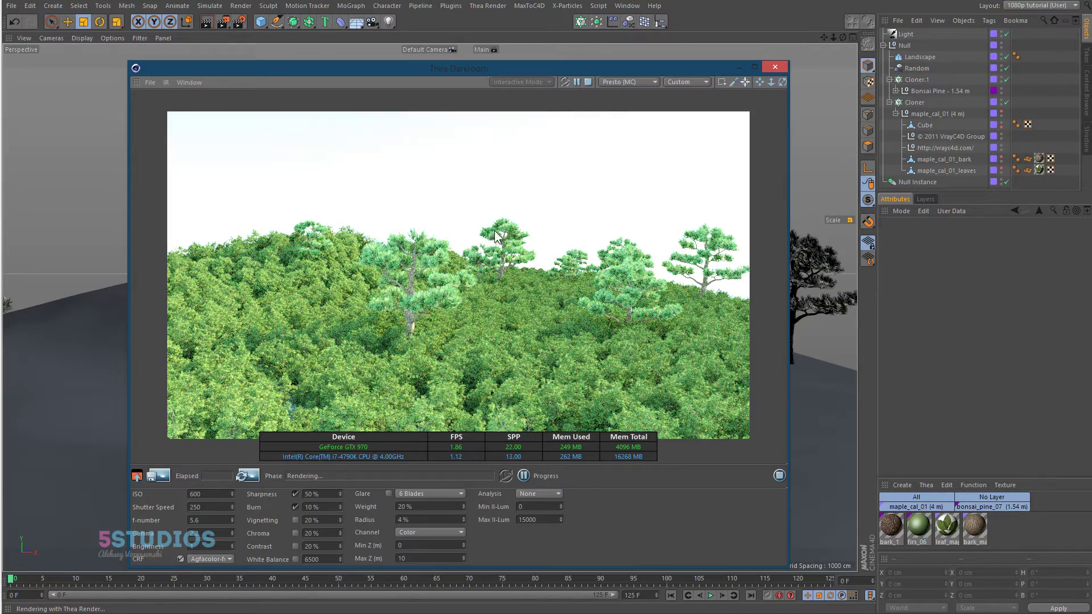
Stop the forest's interactive render, close its Darkroom and switch to the open scene containing the Forester Tree.
left_click_drag(493, 301, 575, 354, "alt")
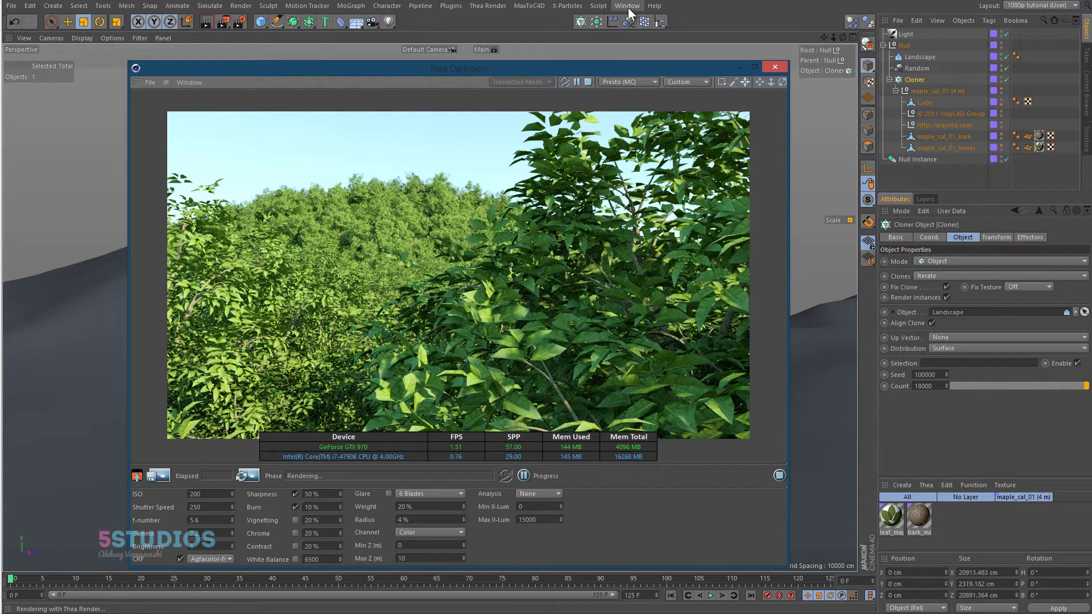
left_click(587, 83)
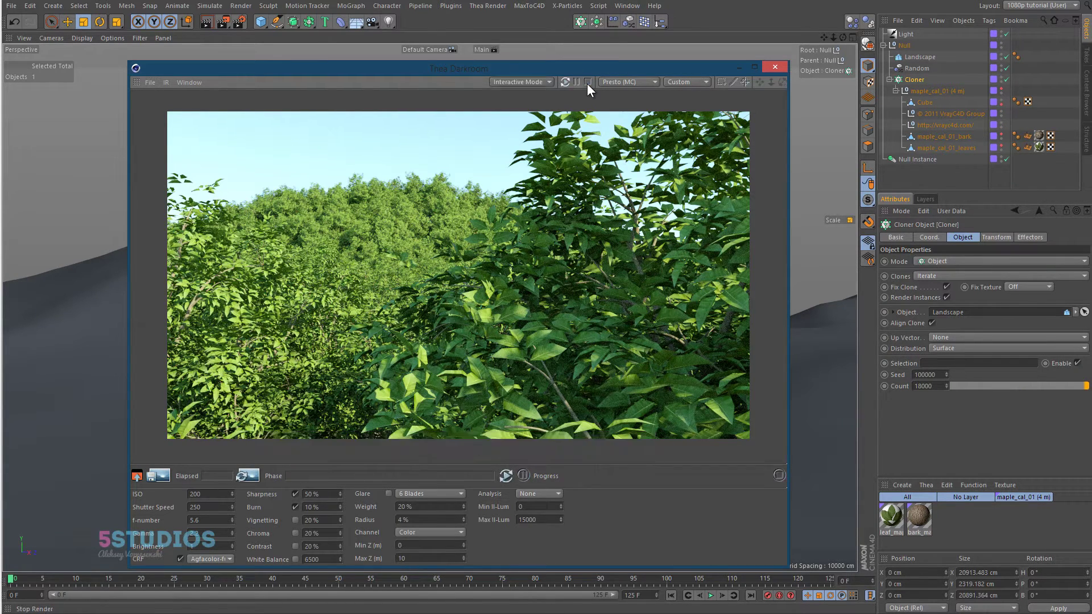
left_click(630, 6)
left_click(708, 286)
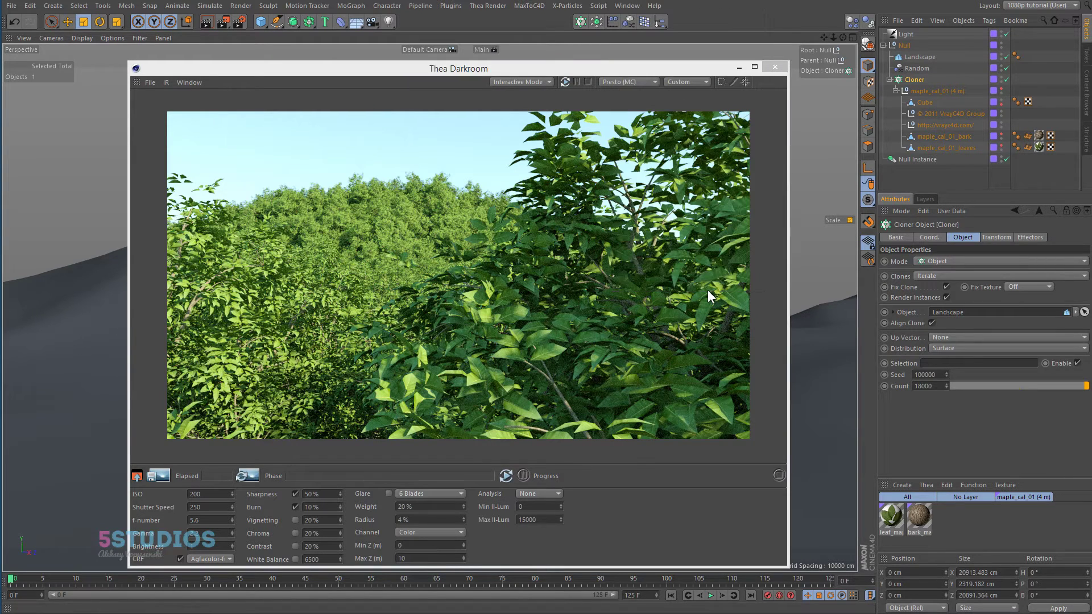
left_click(776, 67)
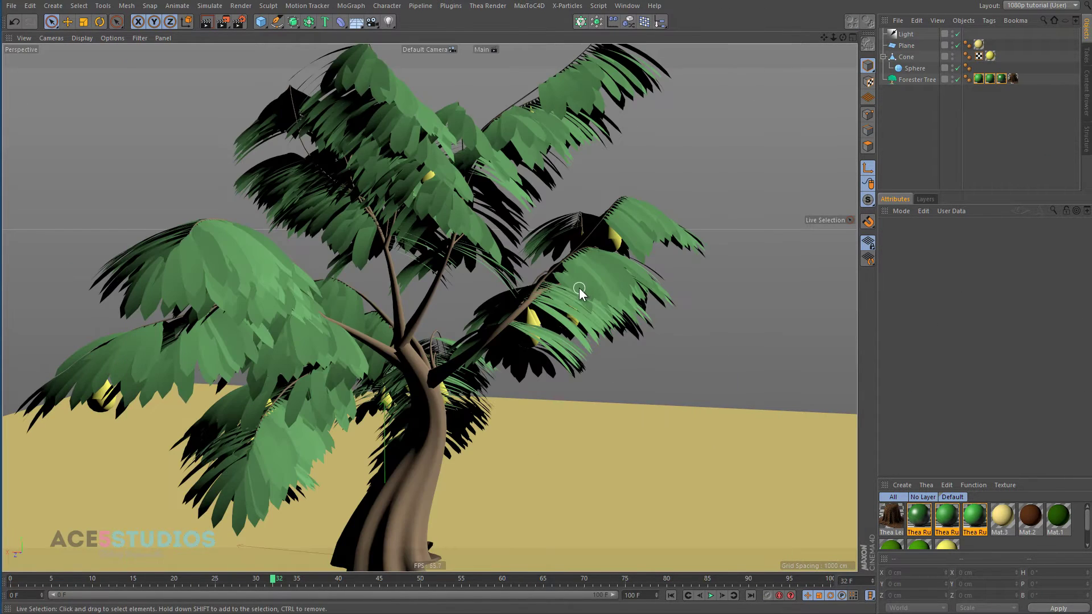
Start an interactive Presto (MC) render of the Forester Tree scene in the Thea Darkroom.
key("t")
key("d")
left_click(565, 82)
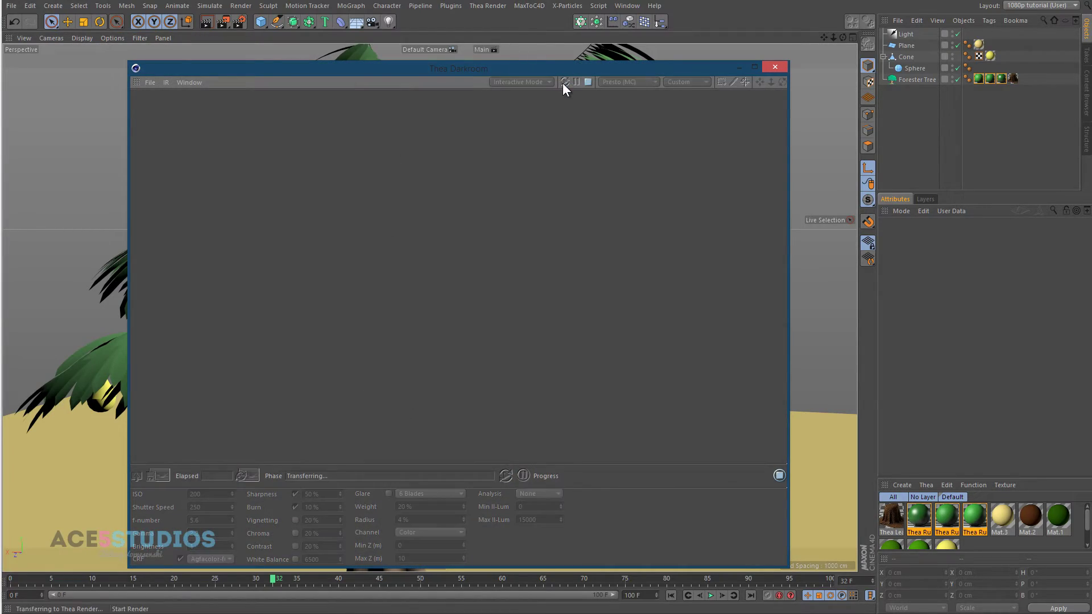
left_click_drag(338, 261, 523, 319, "alt")
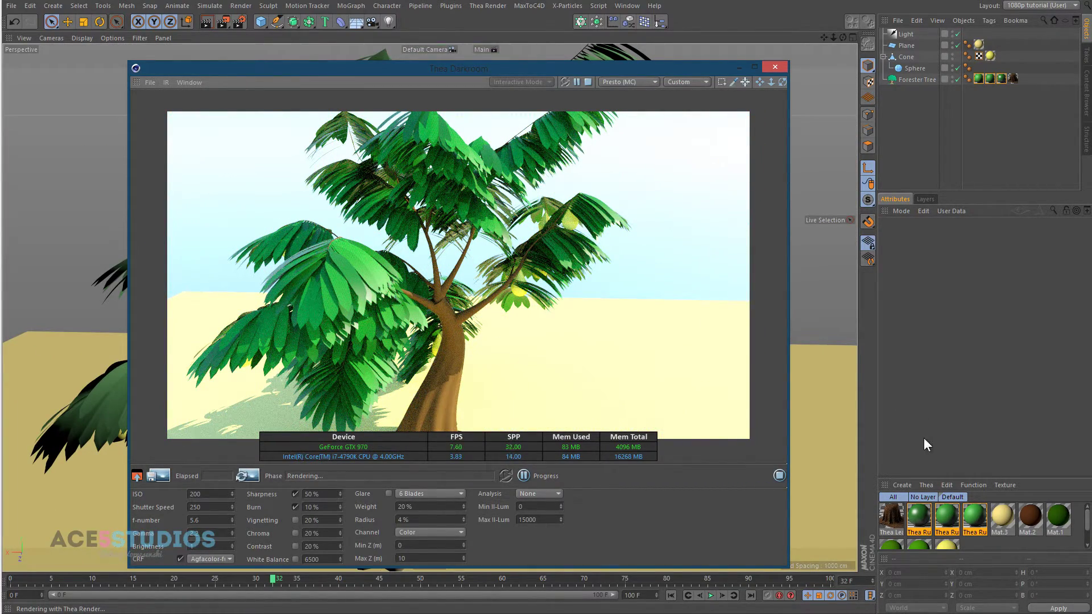
Set the Translucent brightness of the three green Thea Rubber leaf materials to 93 % and inspect the leaves up close in the render.
left_click(926, 519)
left_click(950, 518, "shift")
left_click(974, 518, "shift")
scroll(930, 420, "down", 7)
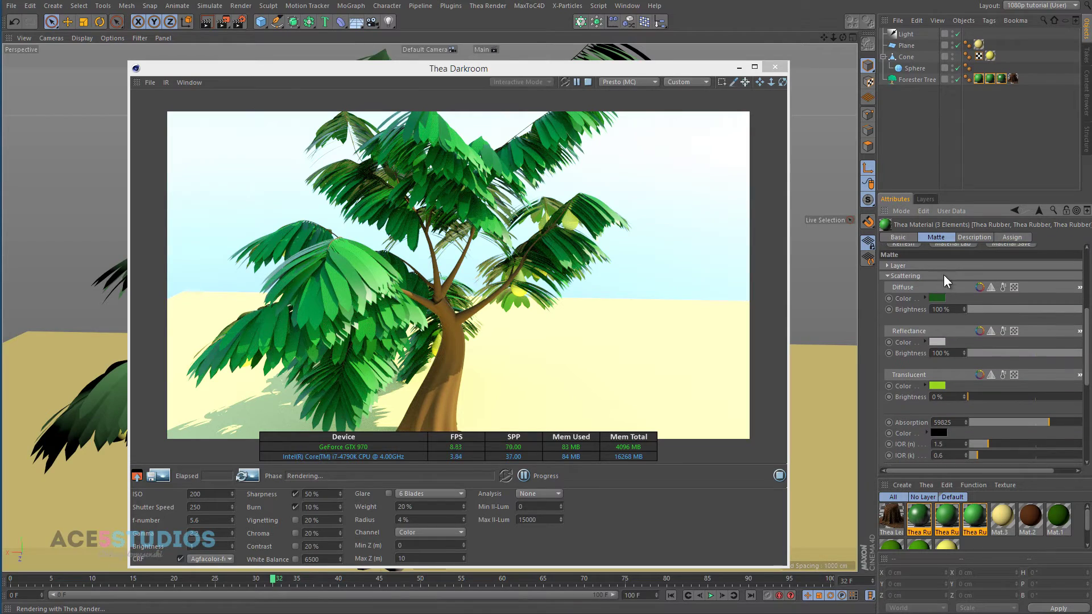
left_click_drag(981, 397, 1088, 401)
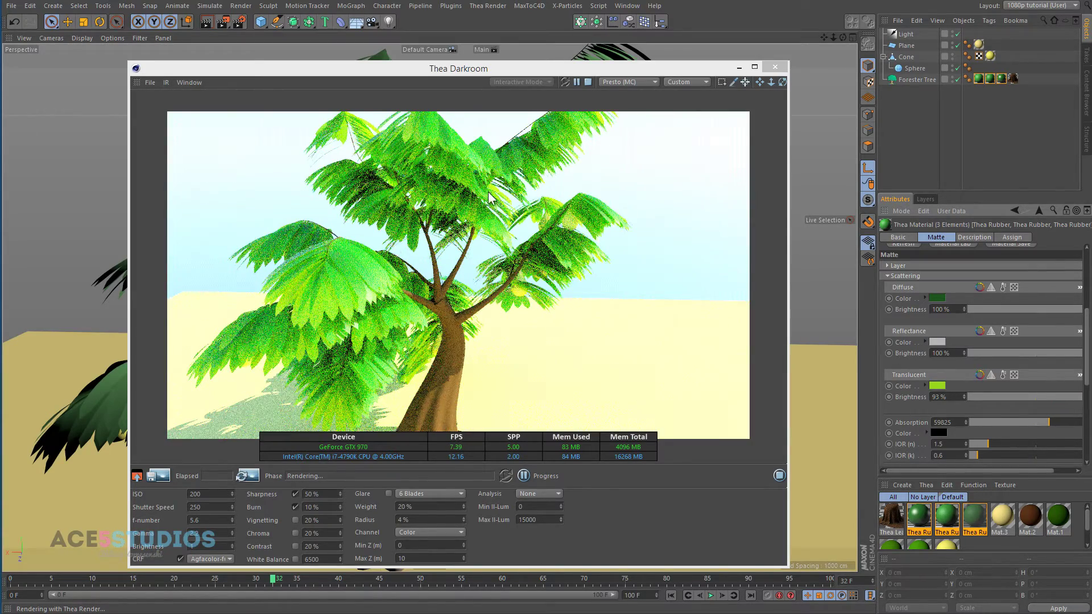
left_click_drag(366, 300, 481, 270, "alt")
left_click_drag(407, 159, 486, 294, "alt")
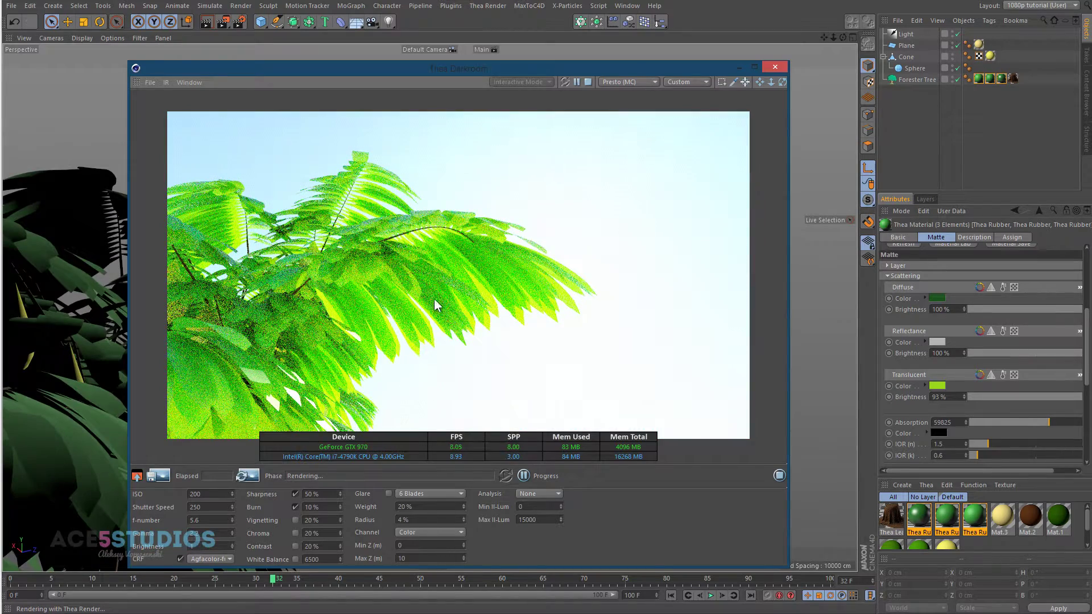